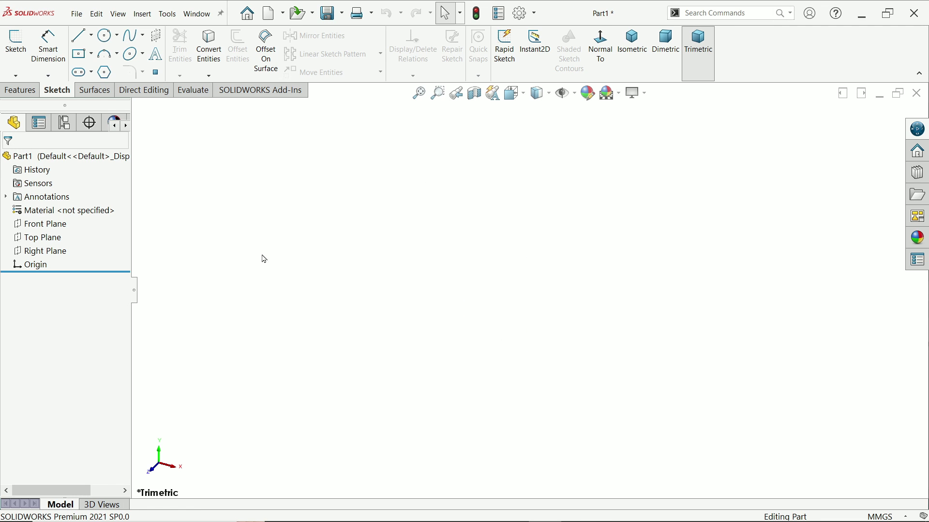
Sketch a vertical line about 93 mm long on the Front Plane, running upward from the origin.
left_click(46, 224)
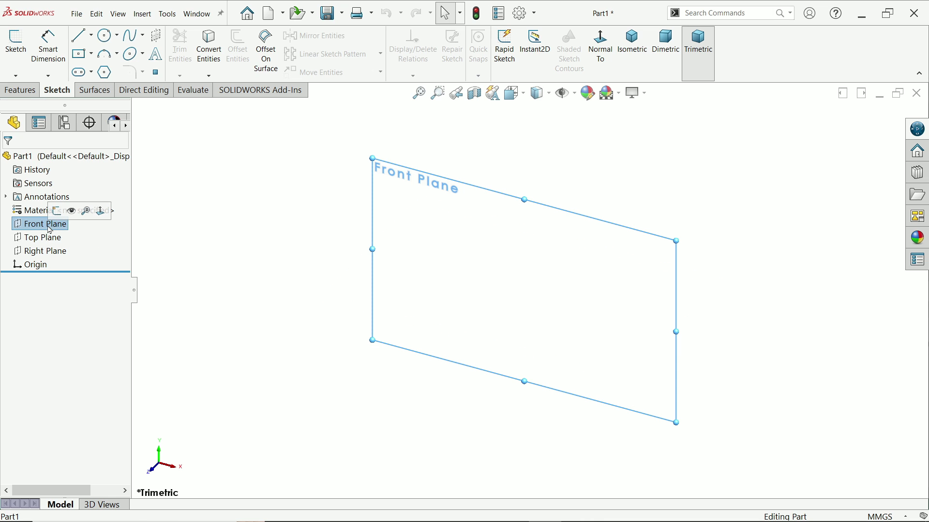
left_click(60, 214)
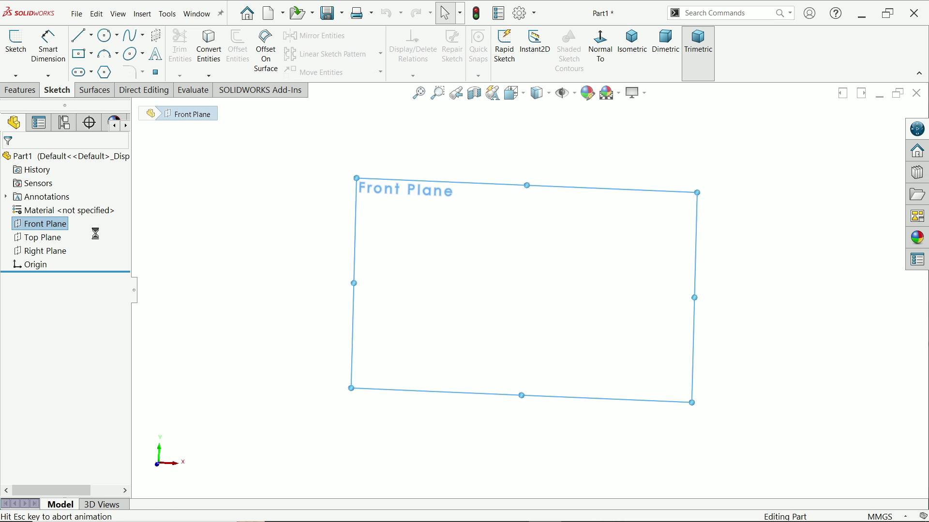
left_click(82, 37)
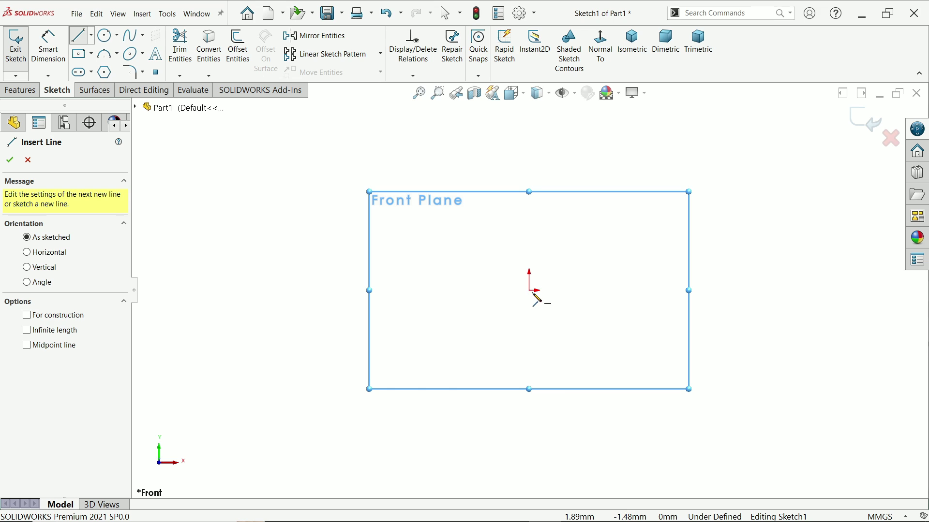
left_click(530, 291)
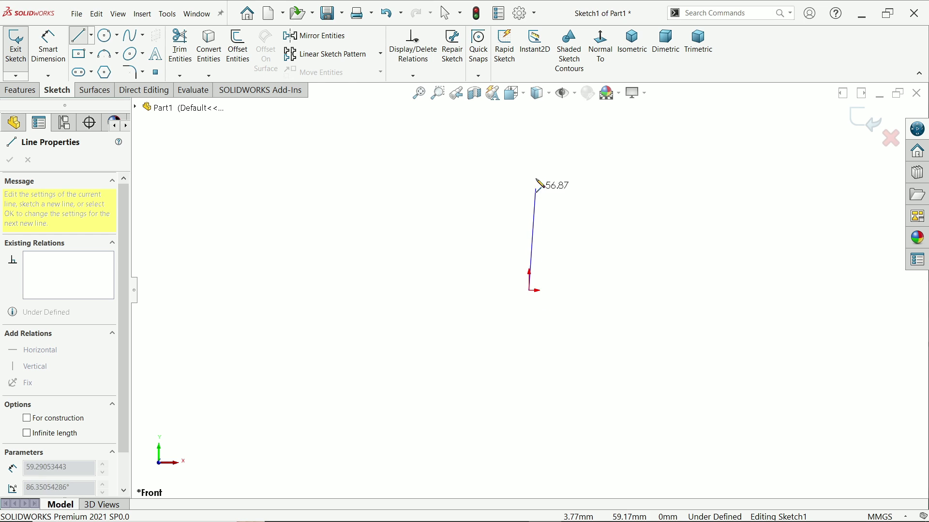
left_click(529, 124)
key("Escape")
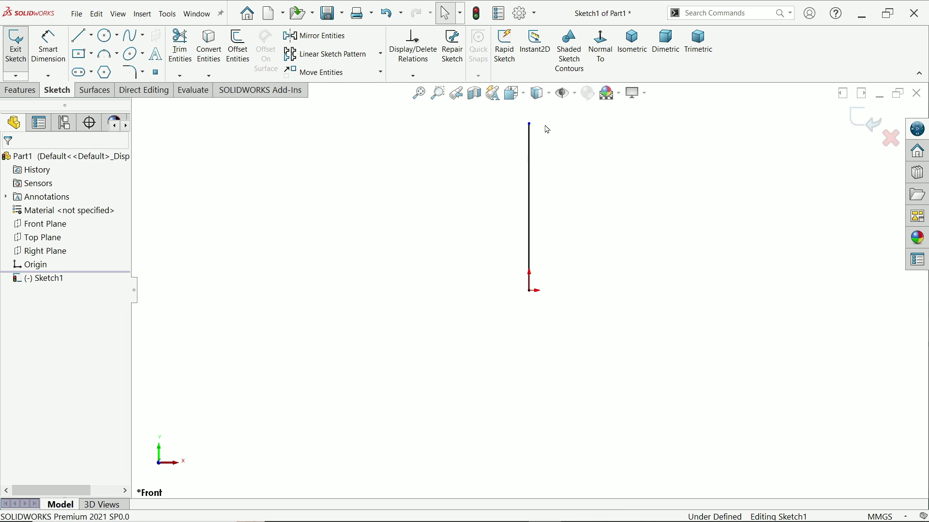
right_click(548, 129)
mouse_move(552, 150)
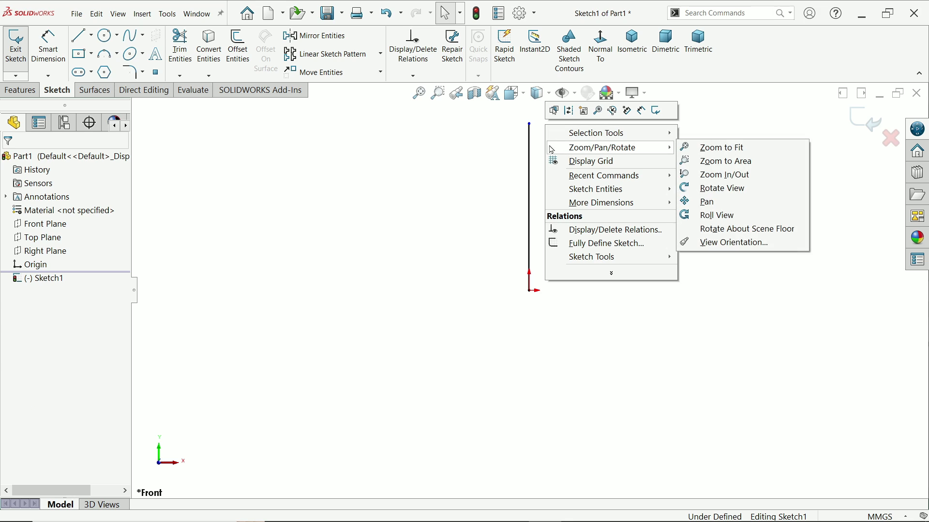
left_click(502, 145)
Dimension the vertical line to 120 mm and exit the sketch.
left_click(48, 46)
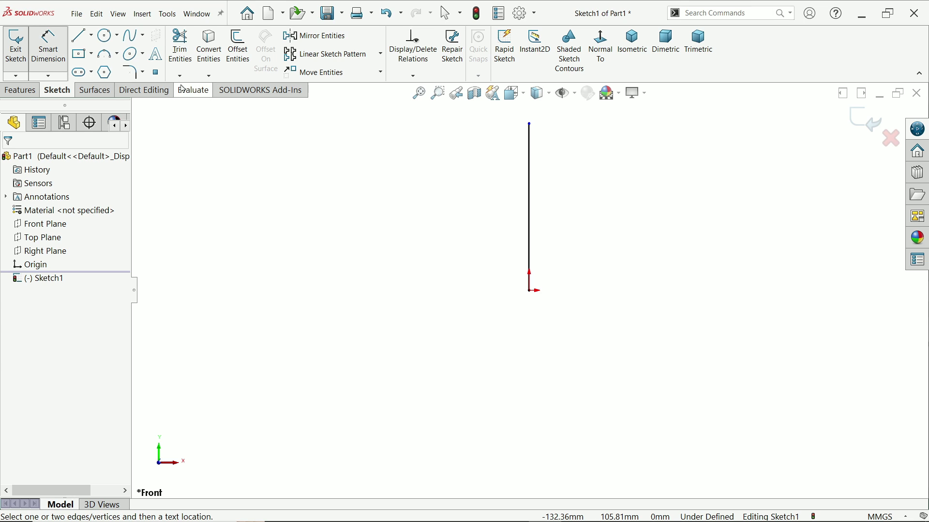
left_click(530, 193)
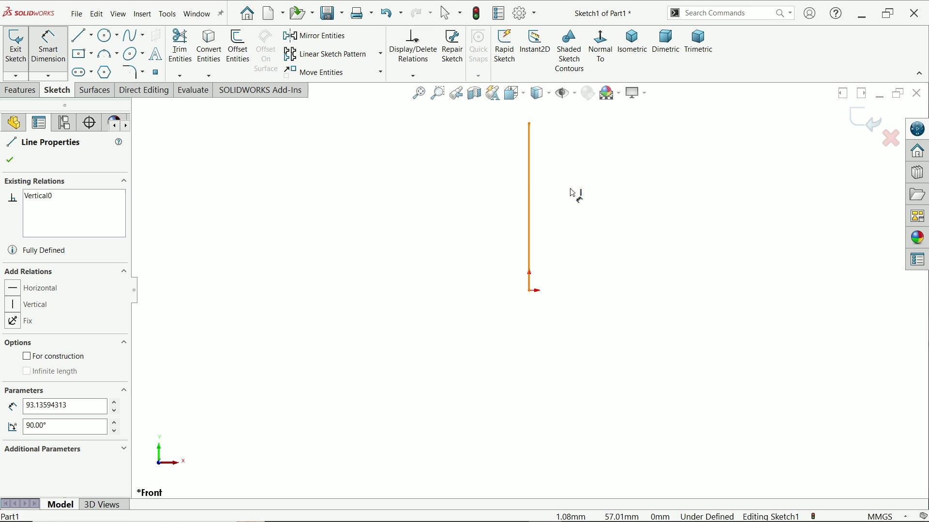
left_click(587, 192)
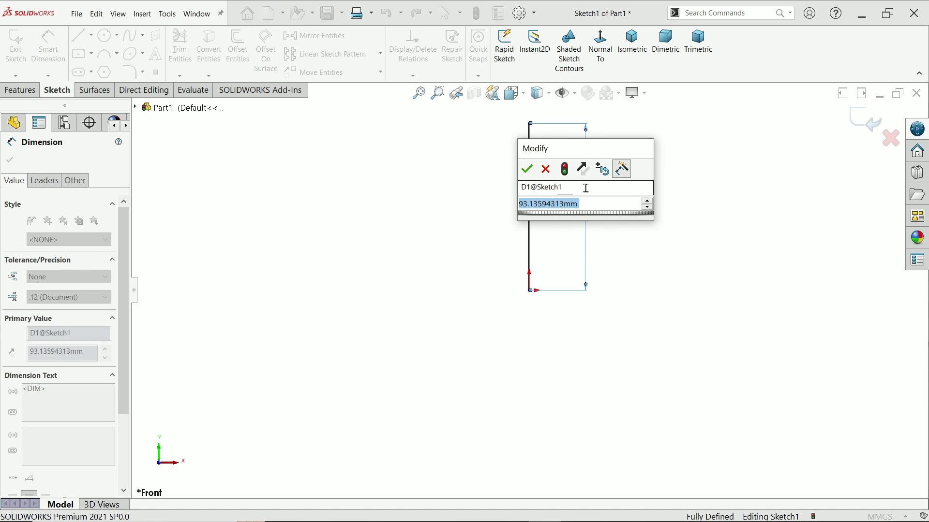
type("120")
key("Return")
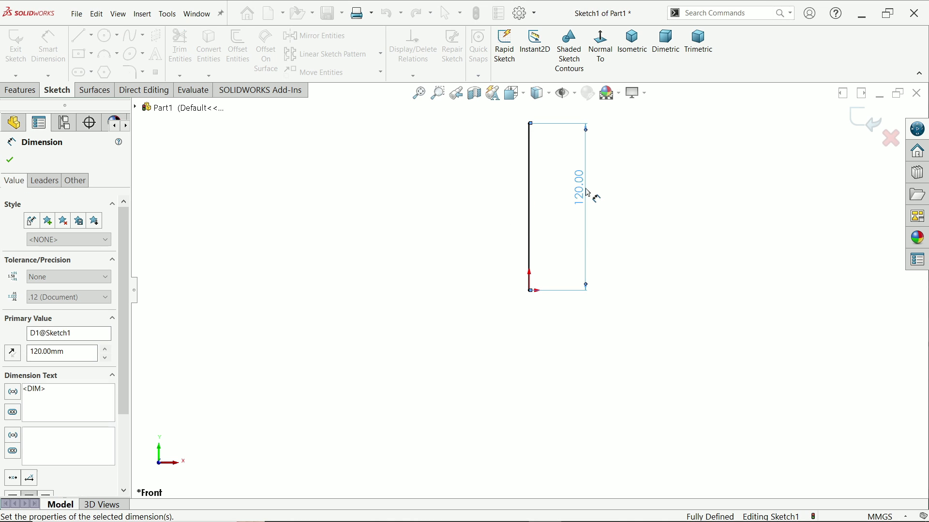
left_click(864, 120)
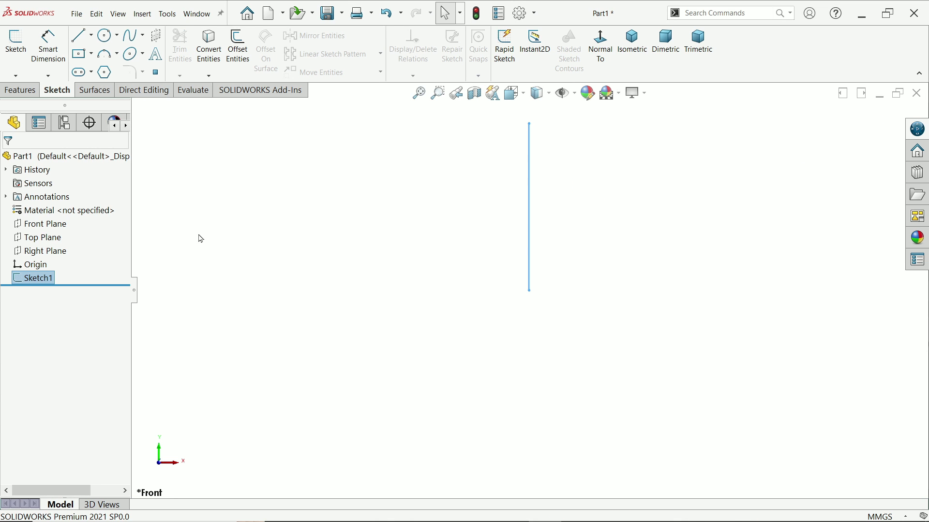
In a new Front Plane sketch, draw a circle level with the origin, centred about 39 mm to its left.
left_click(53, 229)
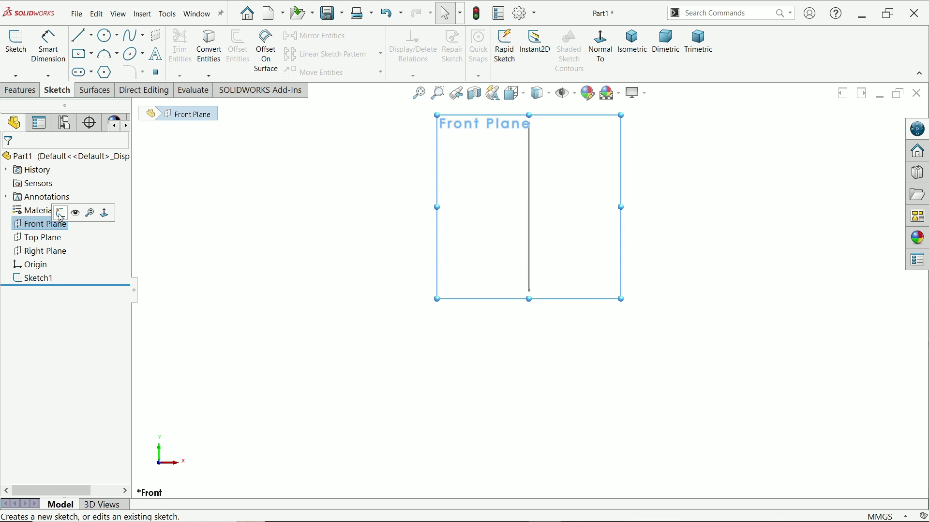
left_click(60, 211)
left_click(104, 36)
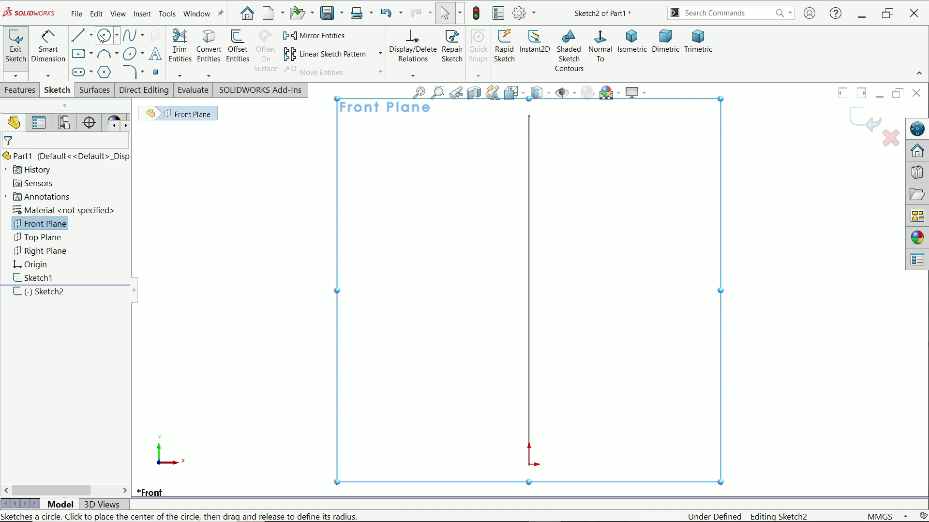
scroll(479, 387, "down", 3)
left_click(460, 380)
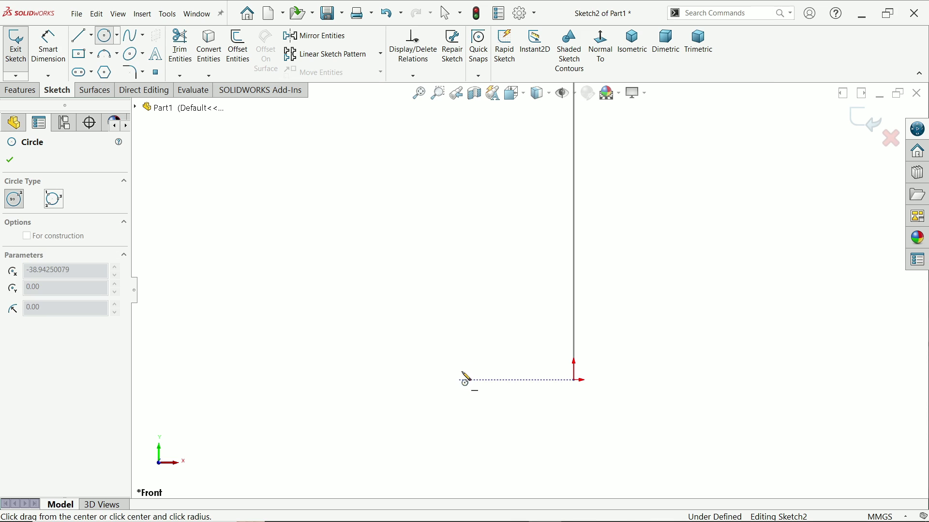
left_click(476, 364)
Dimension the distance between the circle's centre and the origin to 20 mm.
left_click(43, 41)
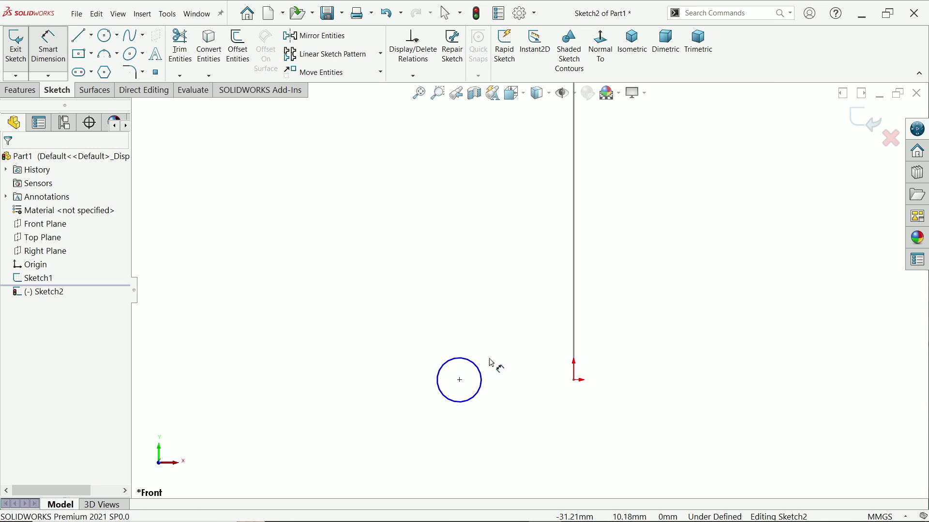
left_click(459, 381)
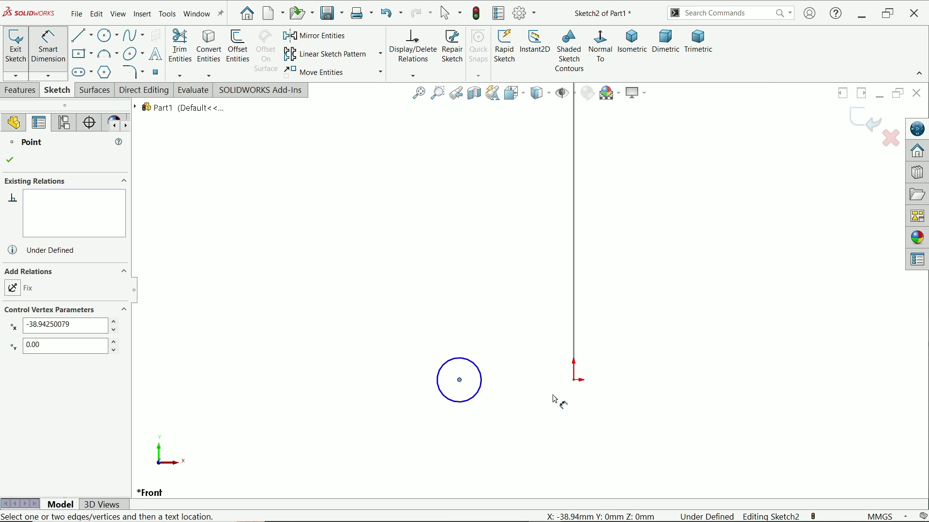
left_click(575, 382)
left_click(533, 415)
type("20")
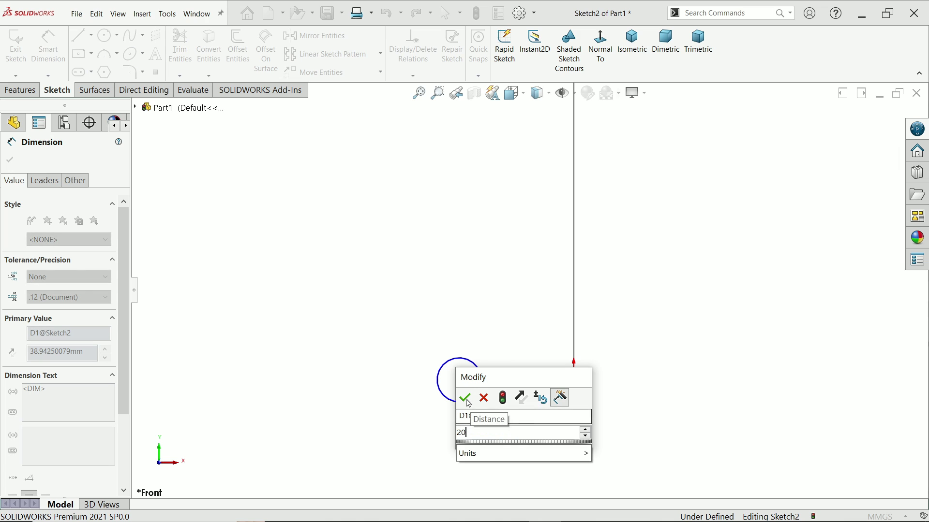
left_click(465, 398)
Dimension the circle's diameter to 6 mm.
left_click(439, 387)
left_click(419, 385)
type("6")
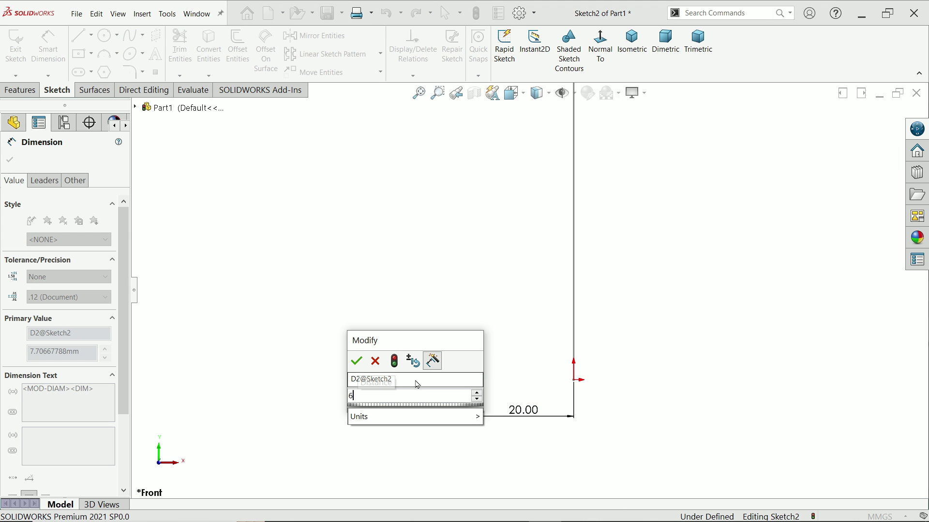
left_click(357, 360)
left_click(357, 254)
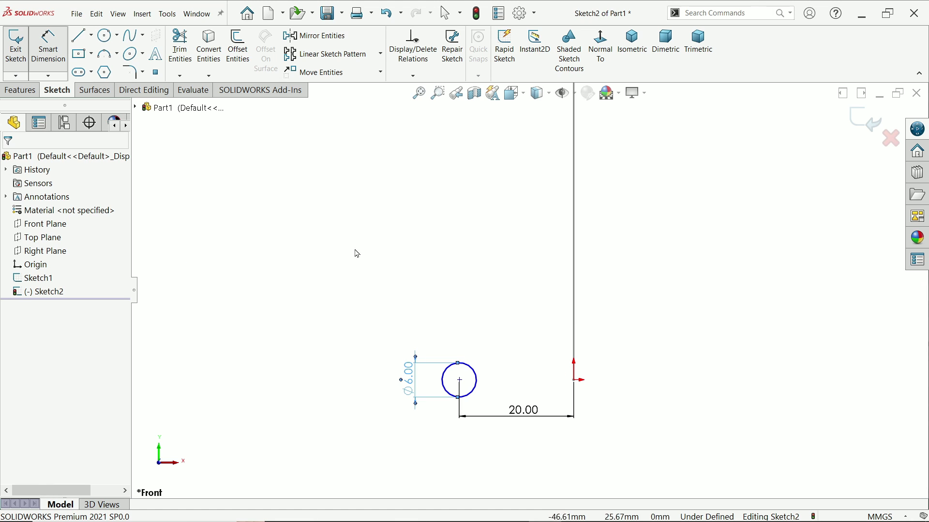
key("Escape")
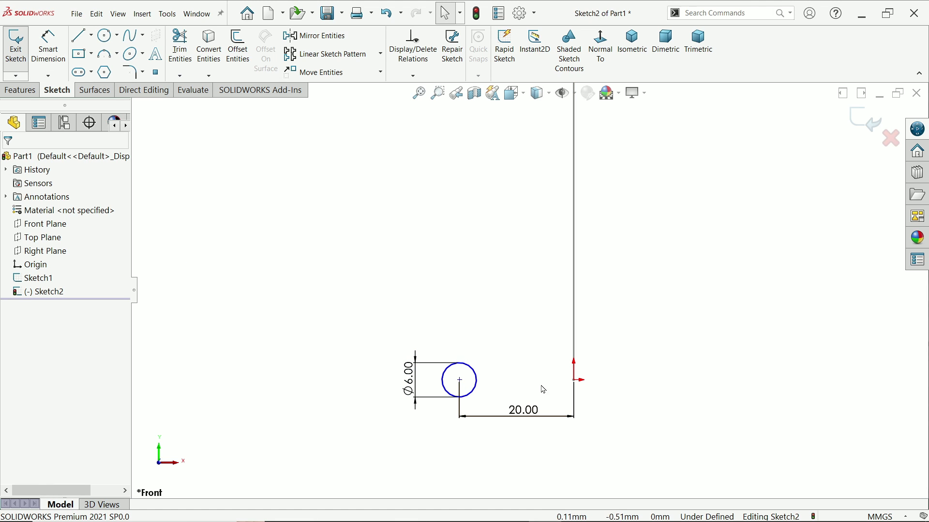
Add a Horizontal relation between the origin and the circle's centre, and exit the sketch.
left_click(575, 382)
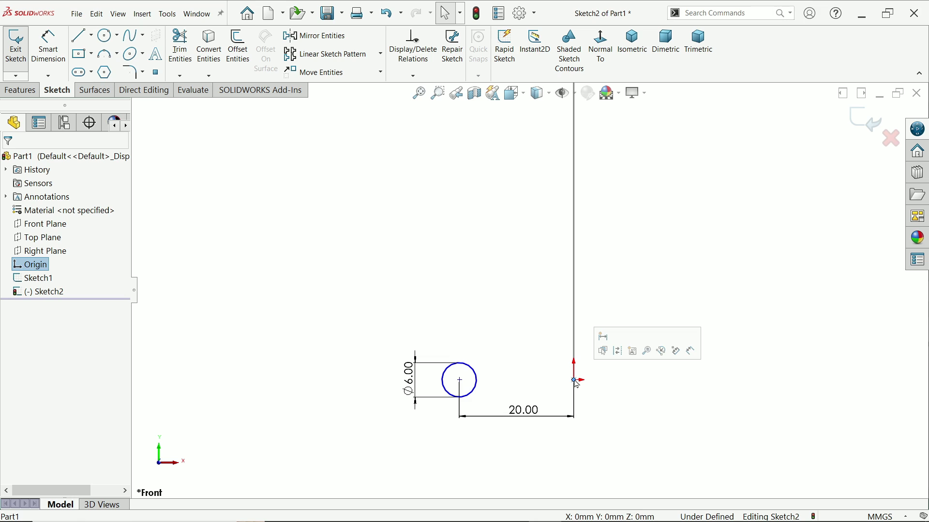
left_click(460, 385, "ctrl")
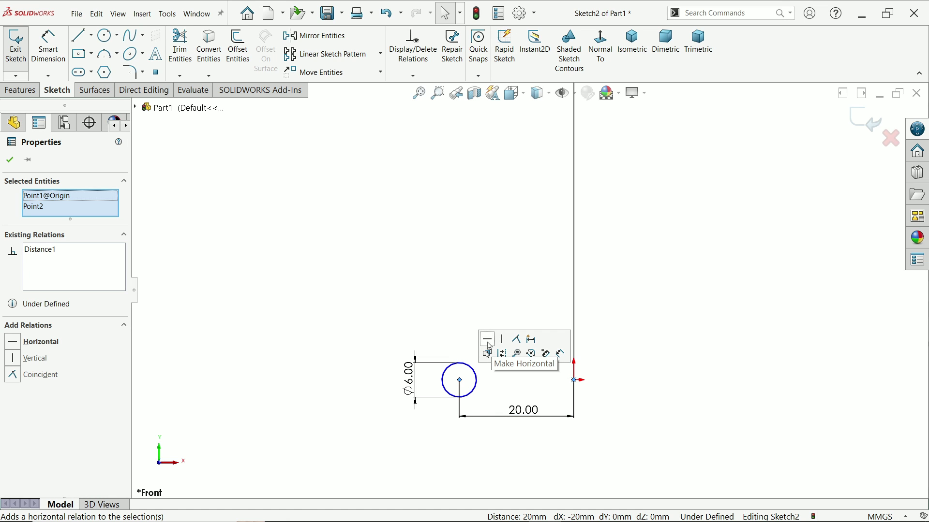
left_click(489, 346)
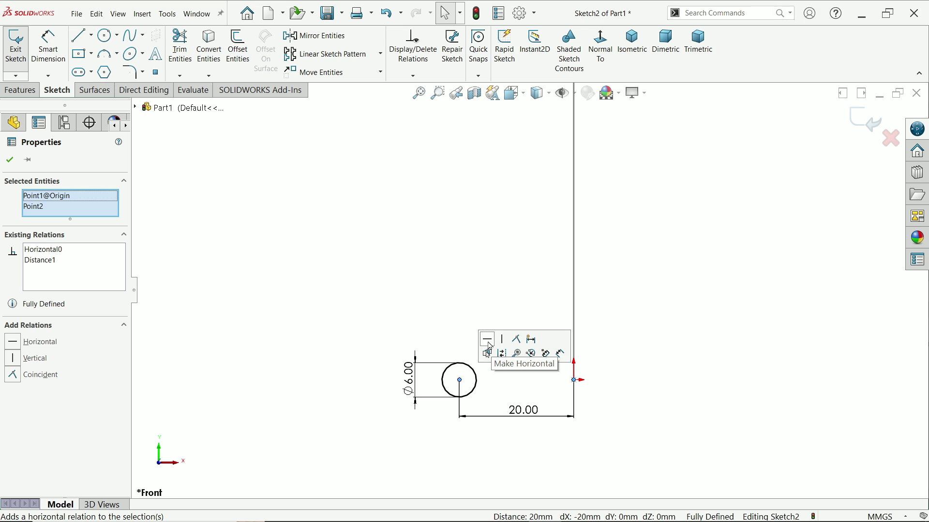
left_click(517, 279)
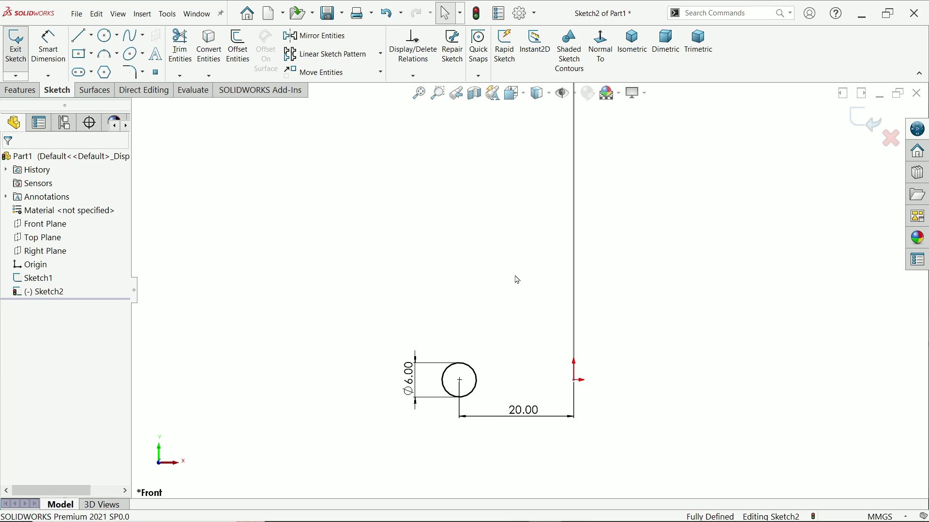
left_click(865, 121)
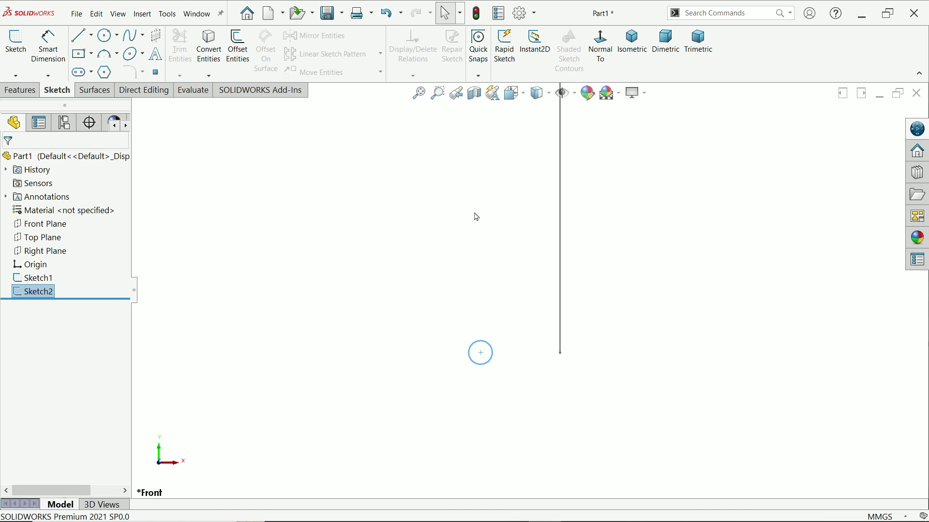
Start a Swept Boss/Base with the circle sketch as profile and the vertical line as path.
left_click(19, 90)
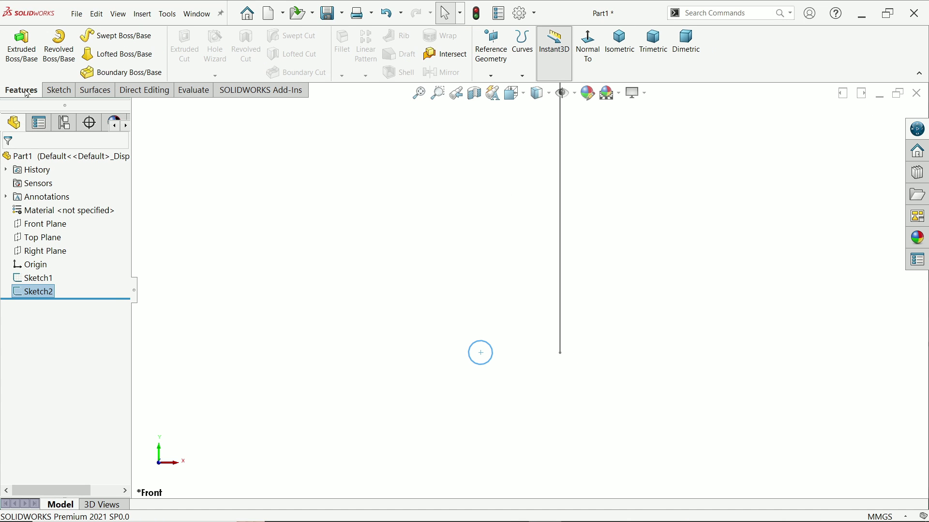
left_click(127, 41)
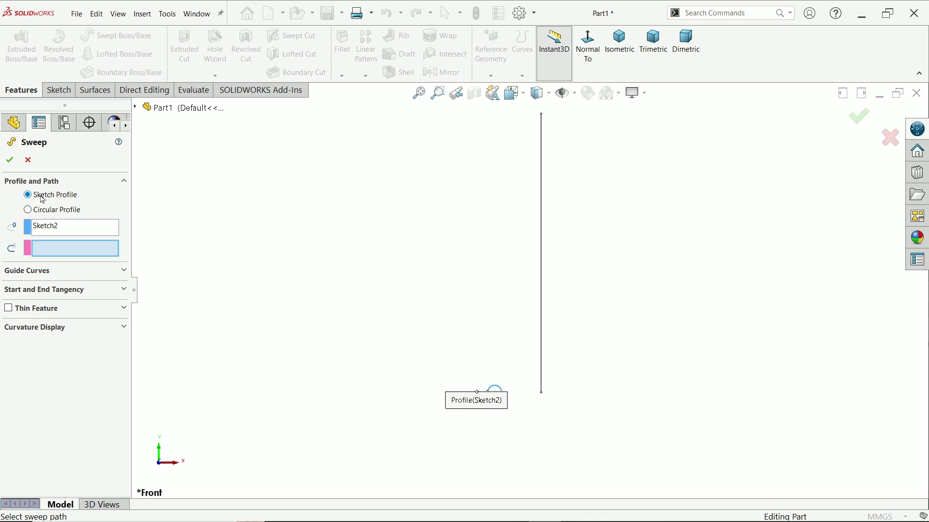
left_click(50, 231)
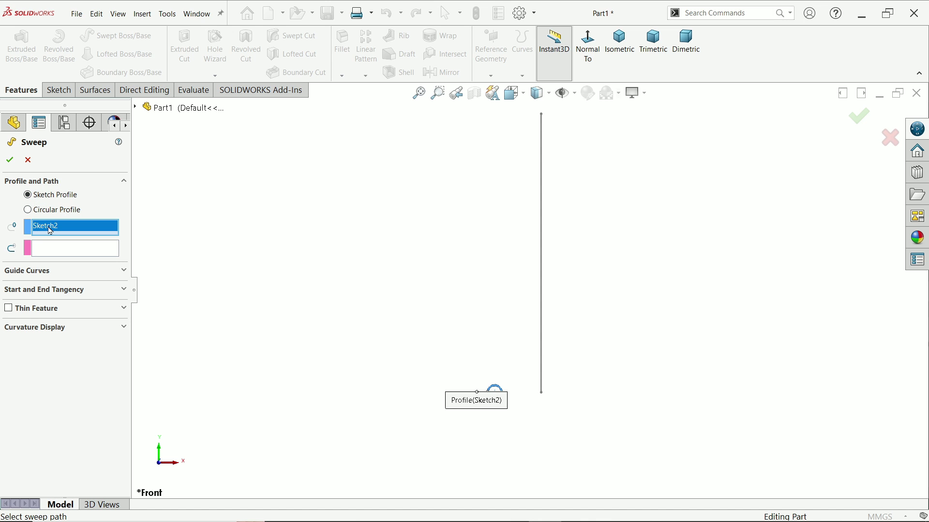
left_click(54, 252)
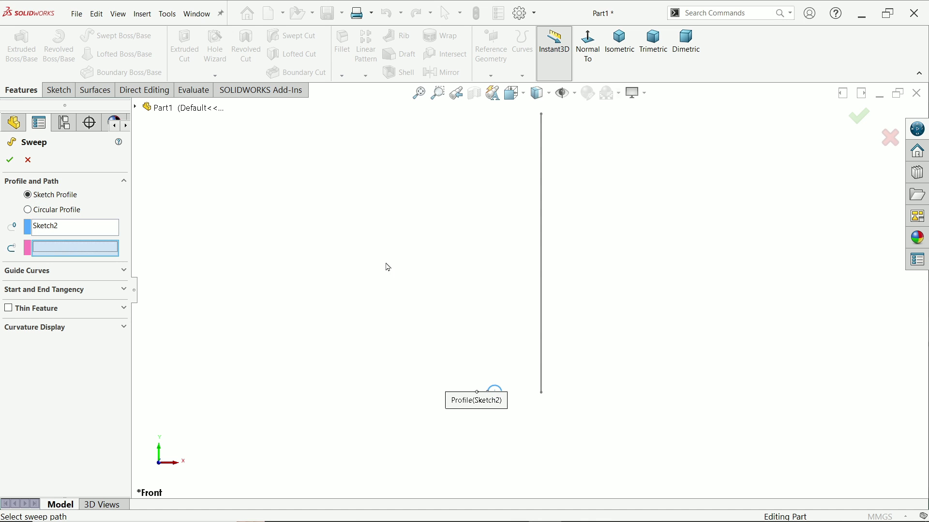
left_click(543, 304)
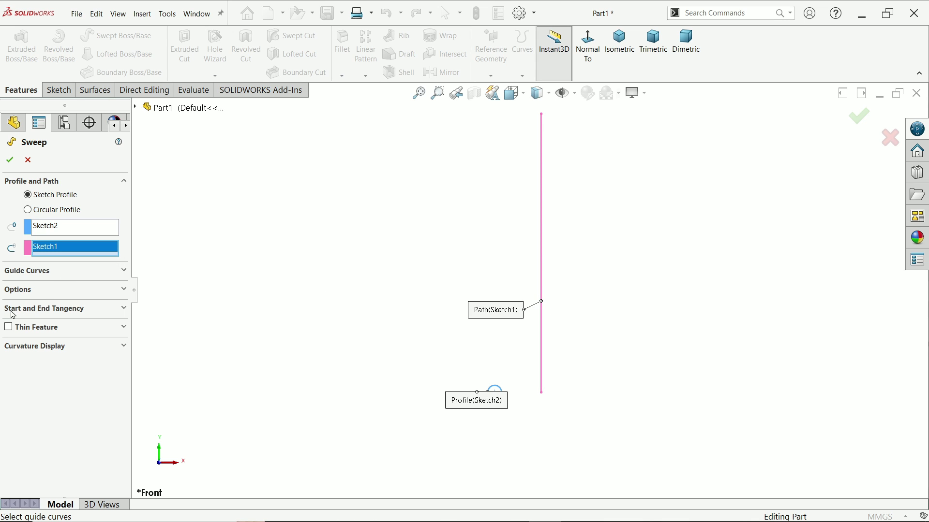
Set the sweep's profile twist to Specify Twist Value, with the twist controlled in Revolutions.
left_click(30, 294)
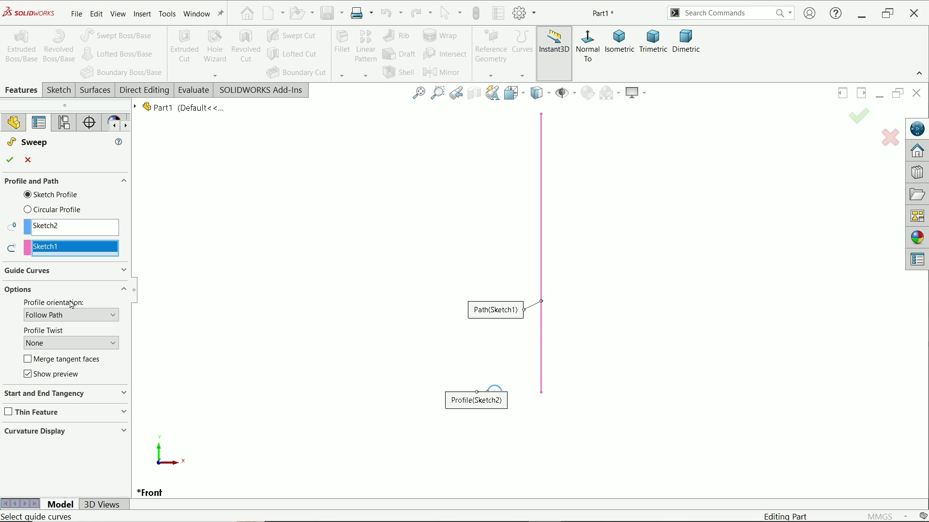
left_click(56, 342)
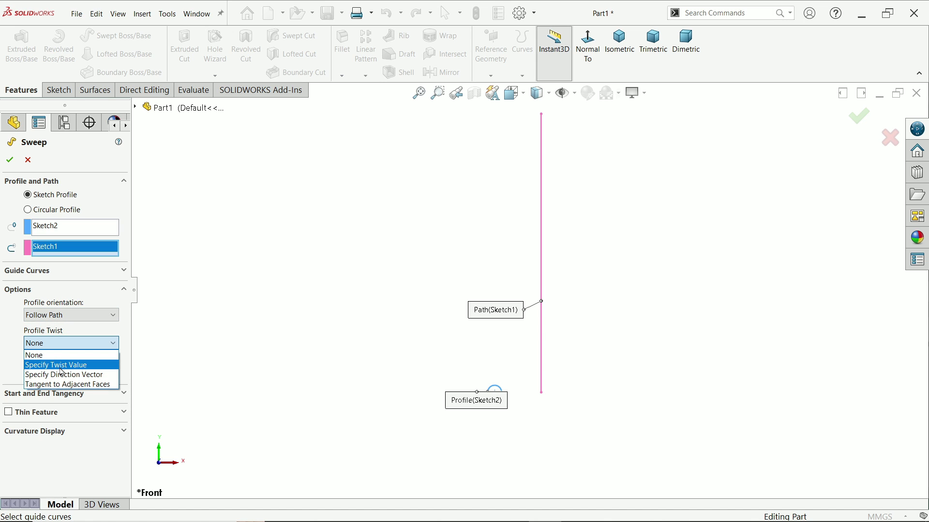
left_click(61, 367)
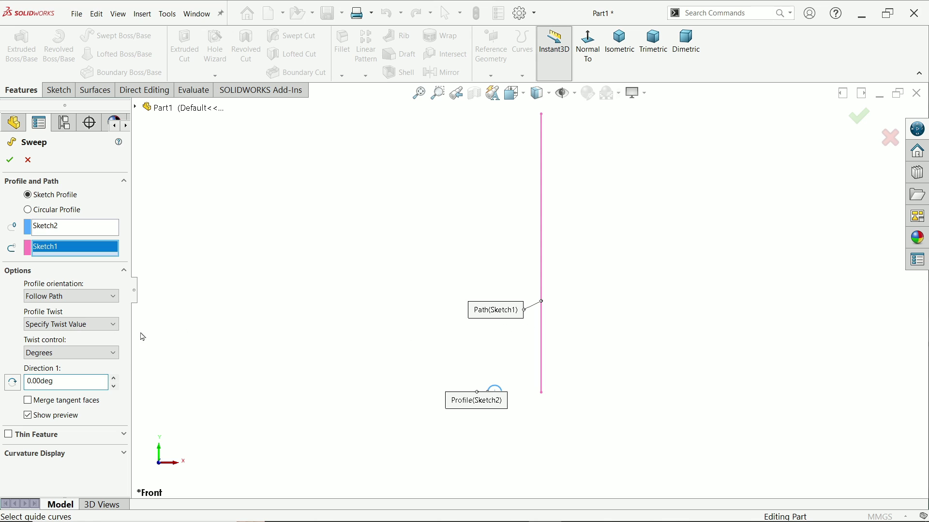
left_click(50, 358)
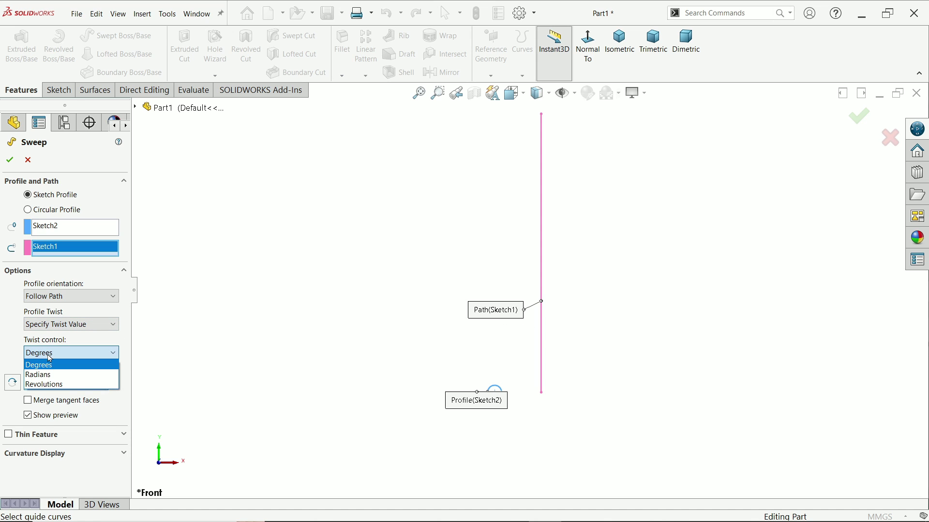
left_click(53, 385)
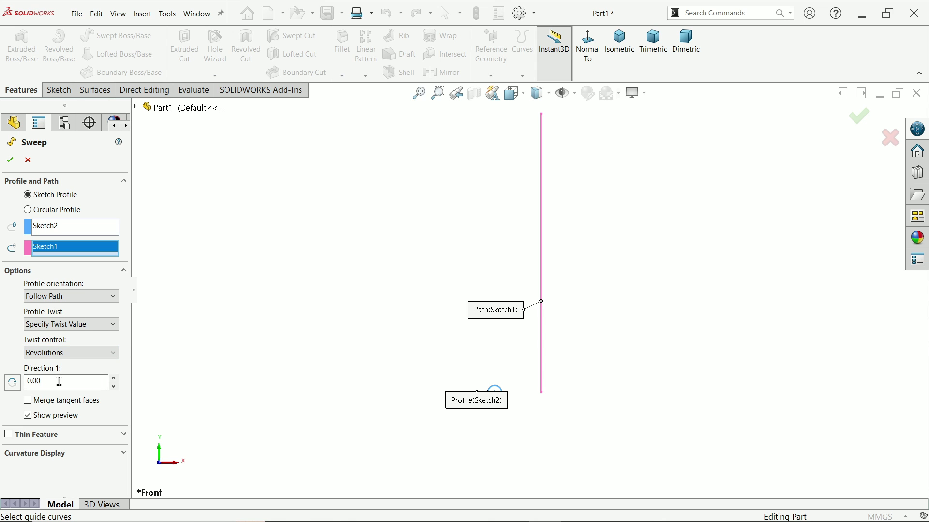
Set the sweep's twist to 10 revolutions and finish the swept spring.
type("10")
key("Return")
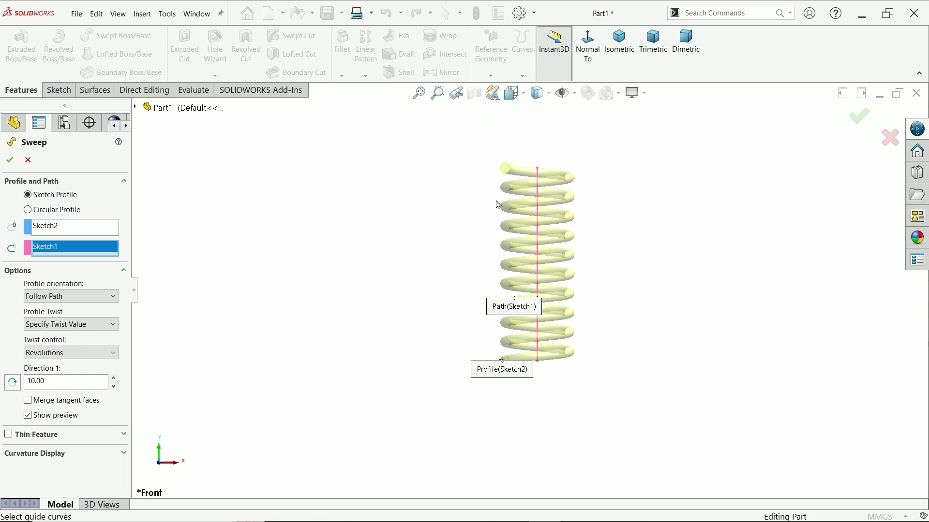
middle_click_drag(611, 157, 581, 206, "ctrl")
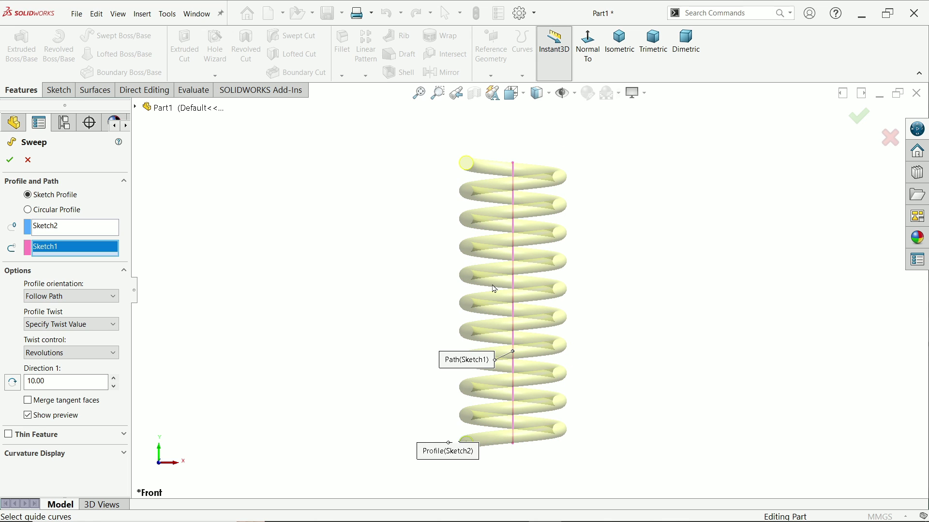
left_click(9, 160)
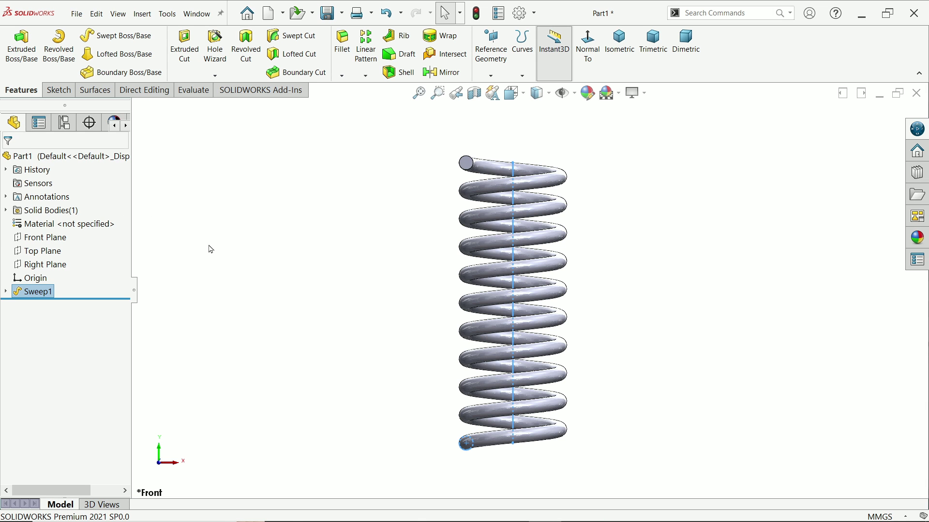
Show the vertical path line sketch absorbed in the sweep feature.
middle_click_drag(336, 240, 328, 288)
left_click(338, 290)
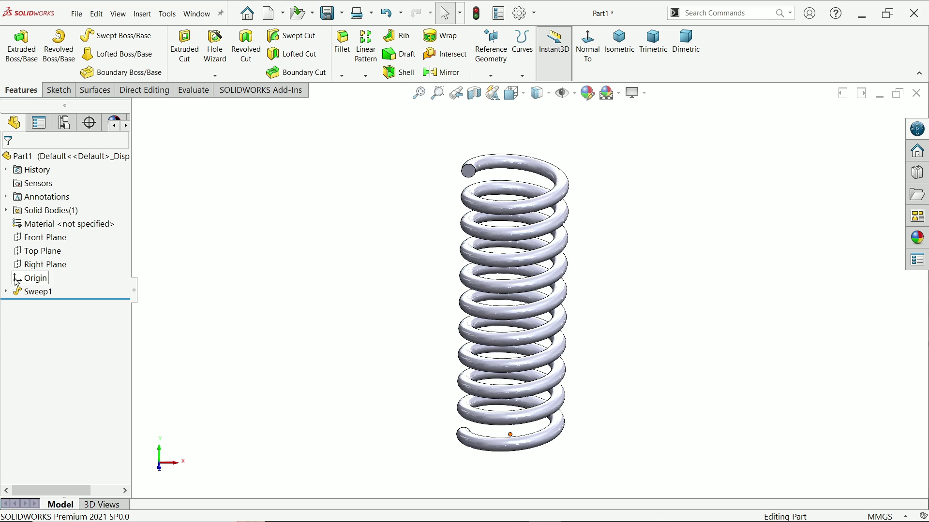
left_click(5, 292)
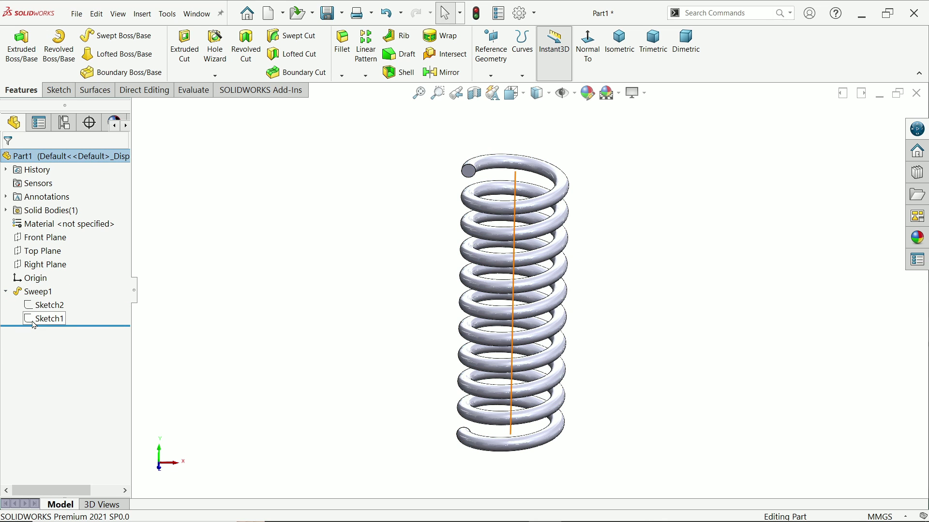
left_click(34, 324)
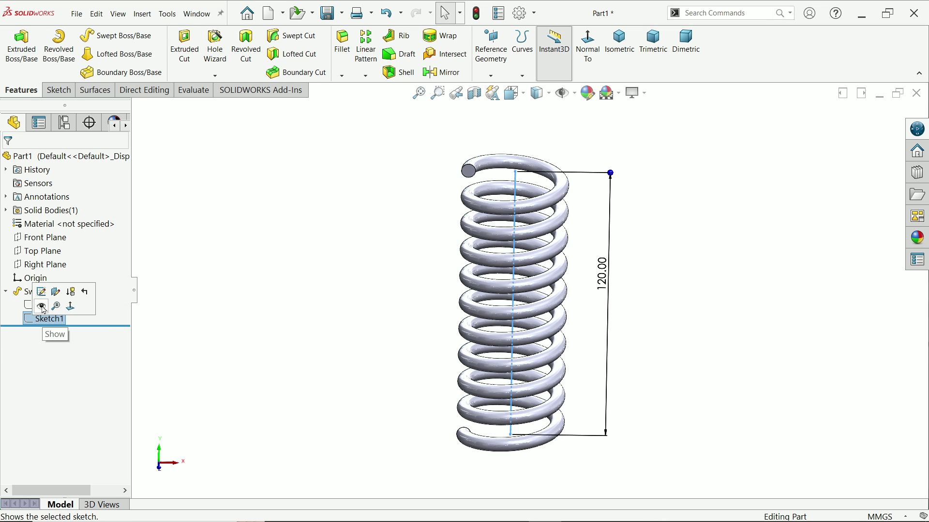
left_click(41, 306)
Create a reference plane perpendicular to the vertical path line through its upper endpoint.
middle_click_drag(474, 214, 448, 173)
scroll(490, 188, "down", 2)
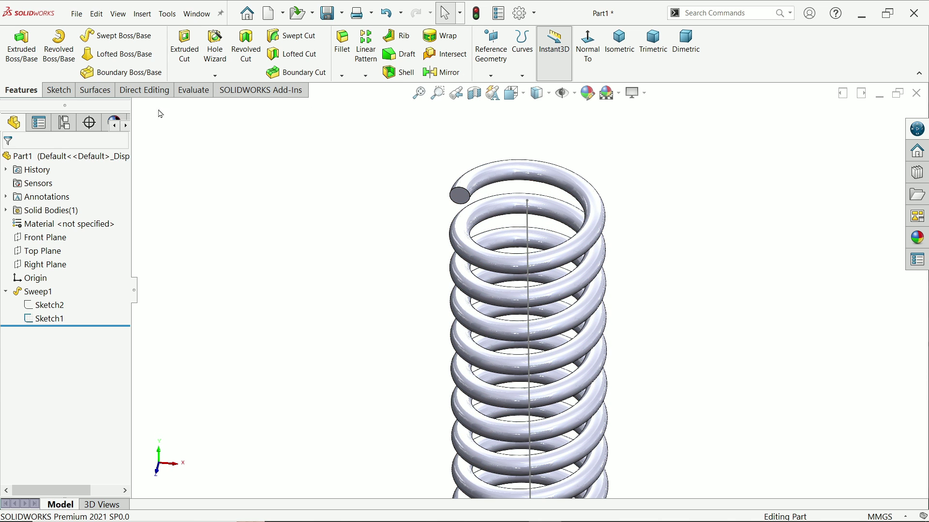
left_click(96, 92)
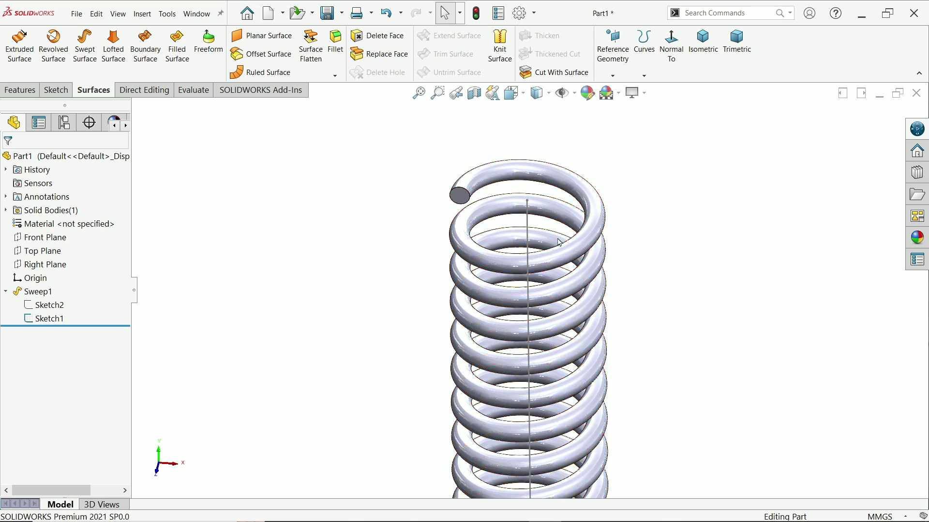
left_click(612, 76)
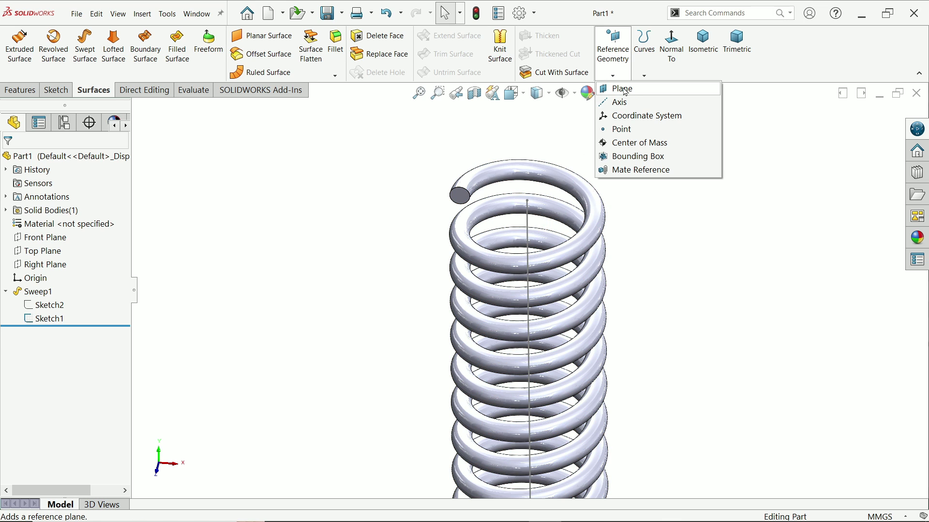
left_click(617, 90)
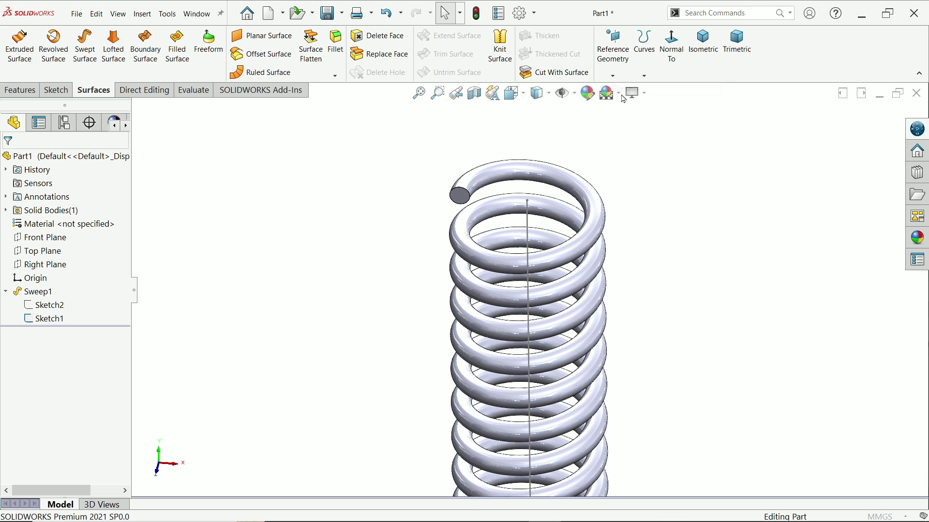
left_click(529, 234)
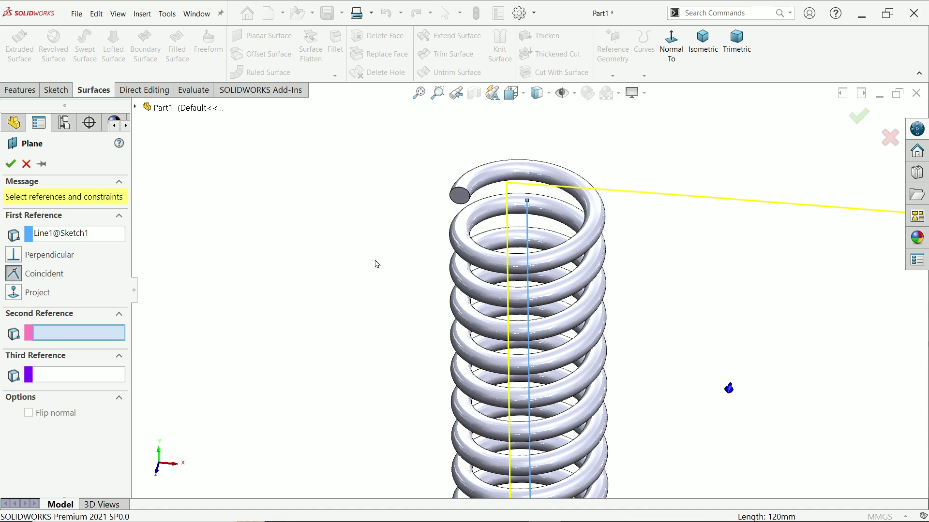
left_click(527, 201)
middle_click_drag(506, 269, 496, 174)
left_click(11, 164)
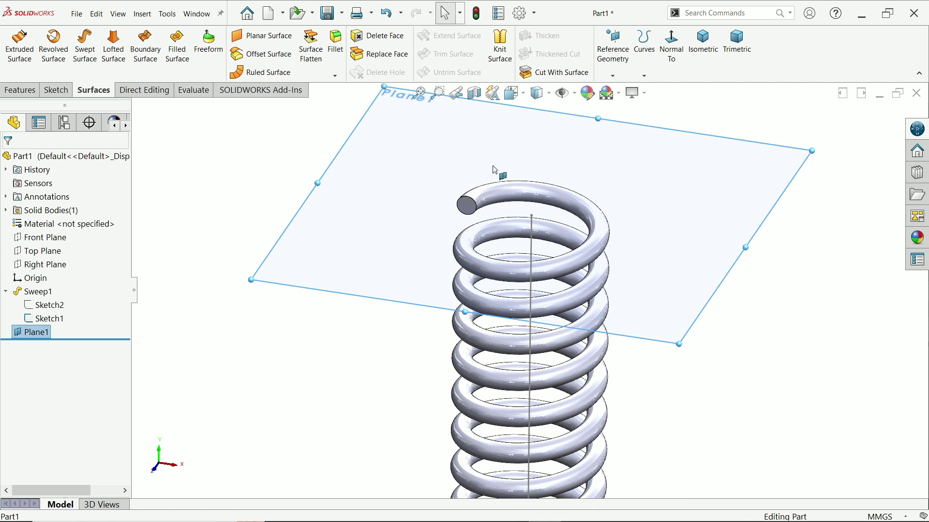
Cut off the spring's material above the new plane with Cut With Surface, flipping the cut direction, and hide the plane.
left_click(555, 72)
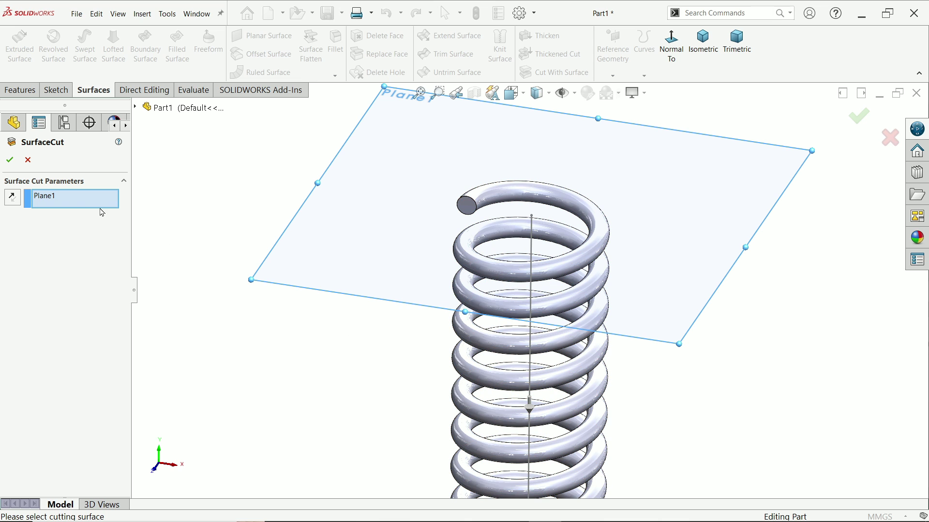
left_click(14, 205)
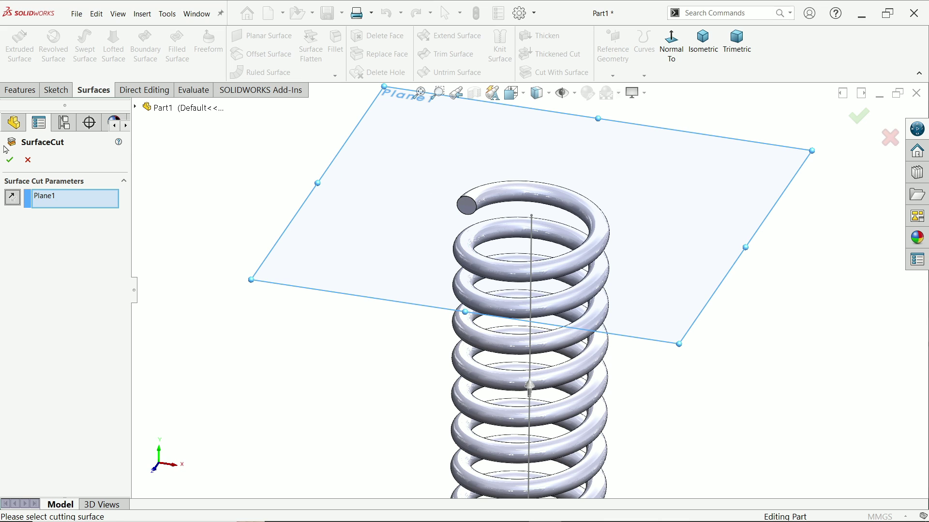
left_click(9, 159)
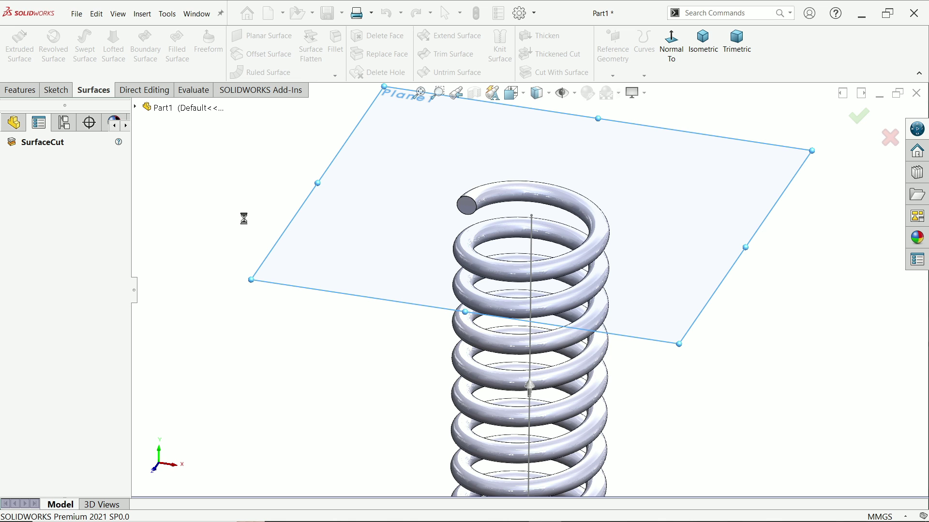
scroll(498, 206, "down", 3)
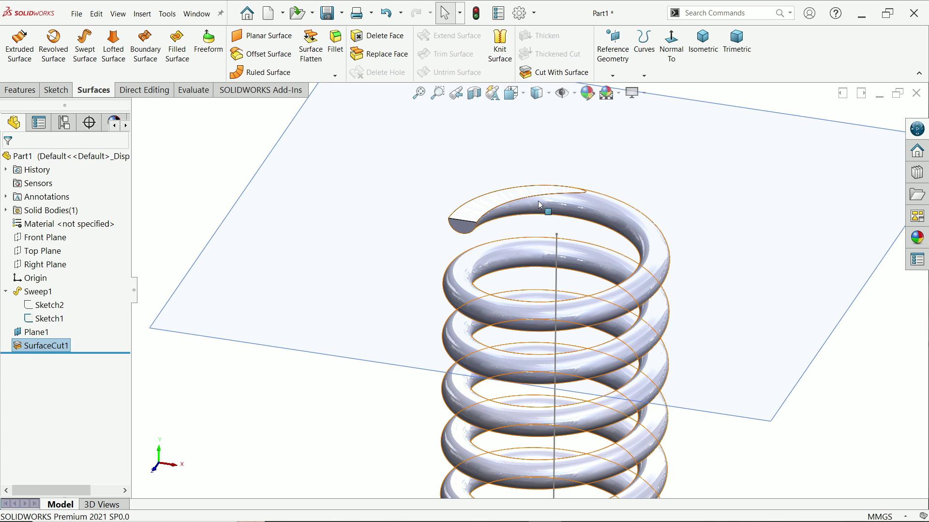
left_click(248, 237)
left_click(306, 209)
Cut off the spring's material below the Top Plane with Cut With Surface, keeping the default cut direction.
scroll(458, 277, "up", 5)
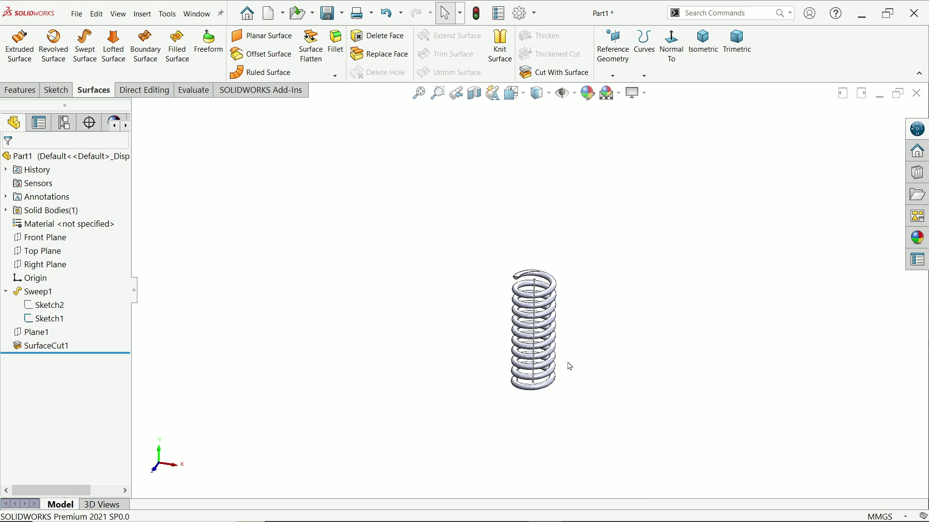
left_click(59, 252)
middle_click_drag(363, 366, 597, 377)
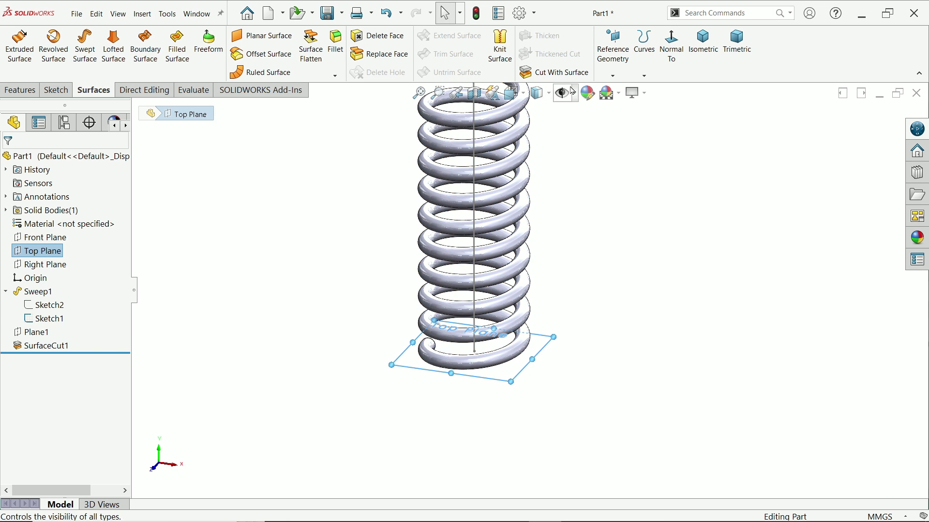
left_click(562, 74)
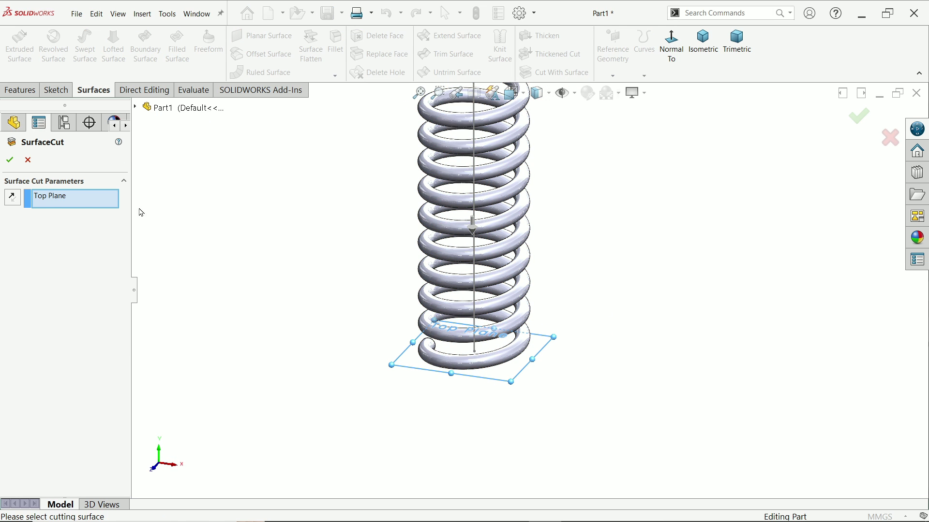
scroll(486, 247, "down", 2)
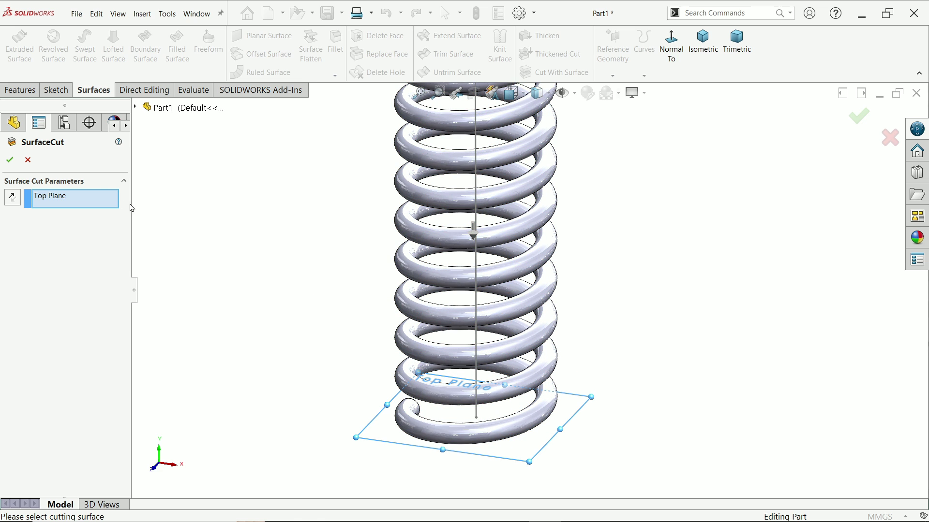
left_click(10, 164)
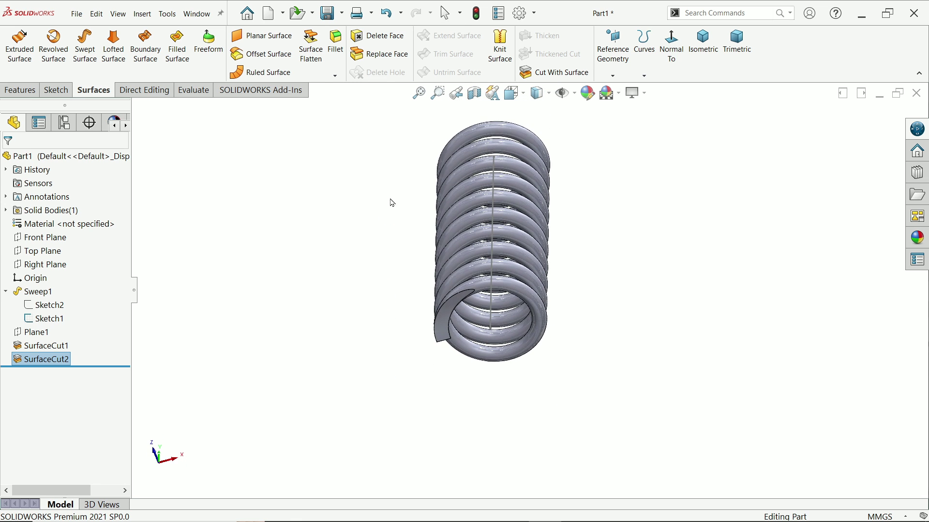
Apply a light blue-violet colour from the standard palette to the whole spring part.
scroll(446, 311, "down", 3)
key("Escape")
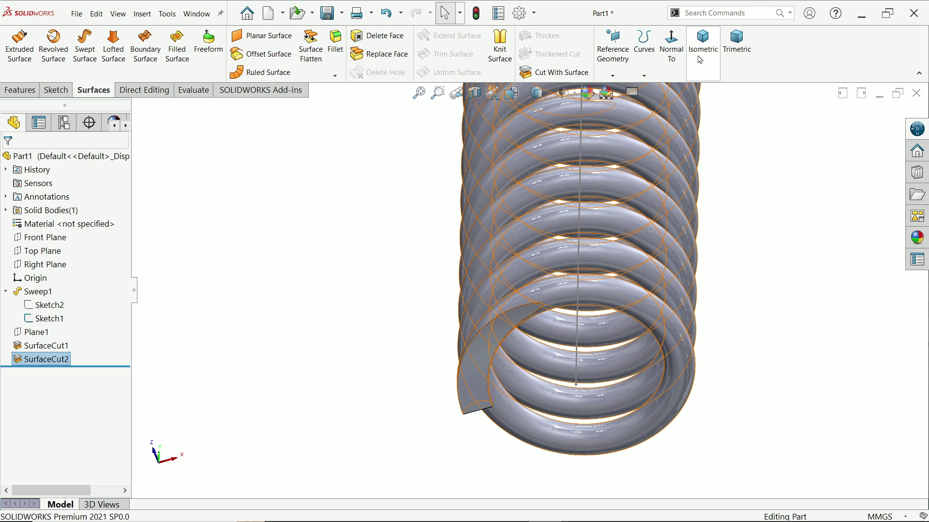
left_click(703, 41)
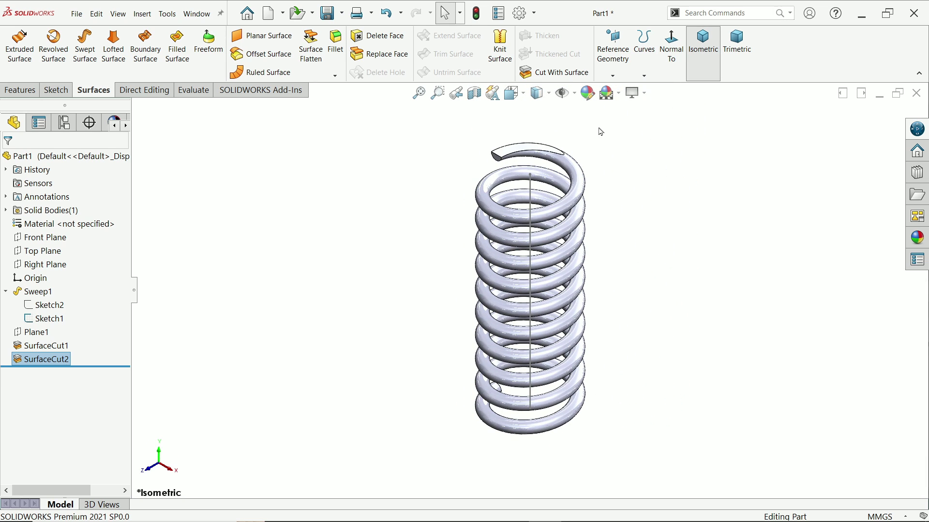
left_click(587, 92)
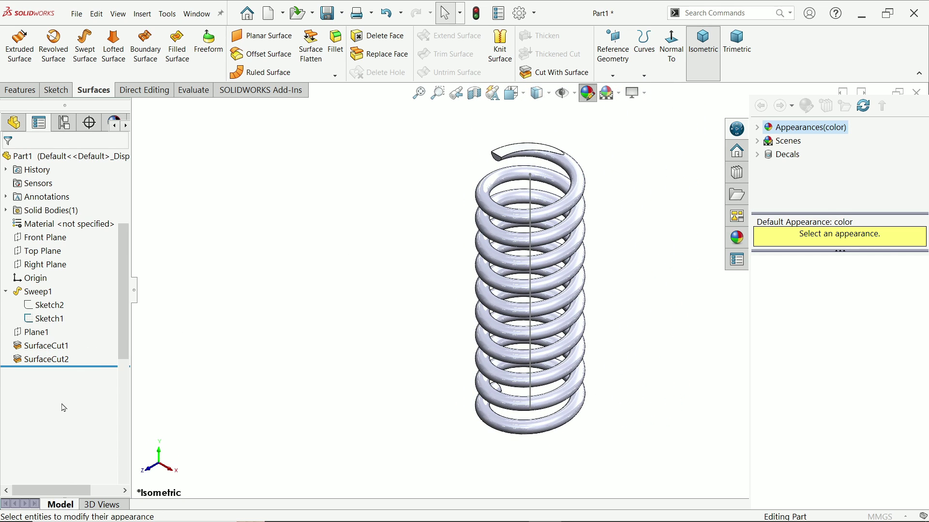
left_click(77, 425)
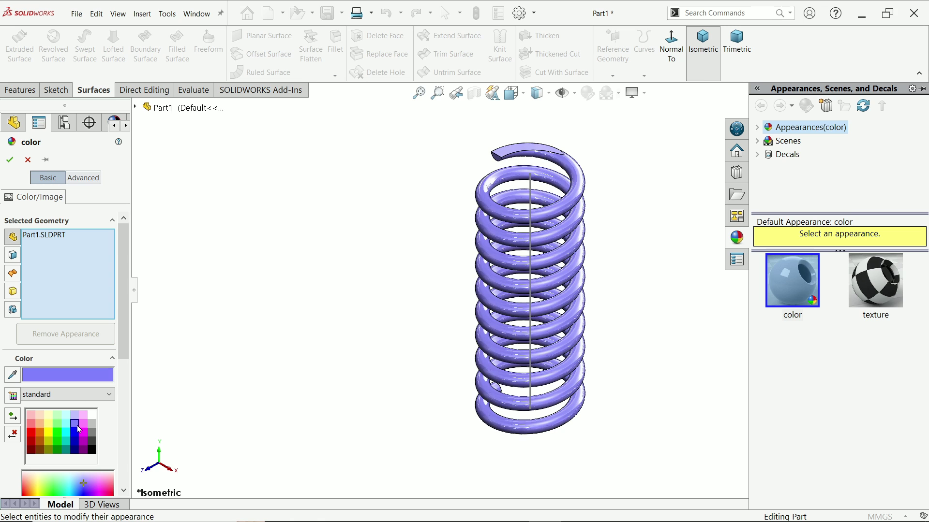
left_click(10, 160)
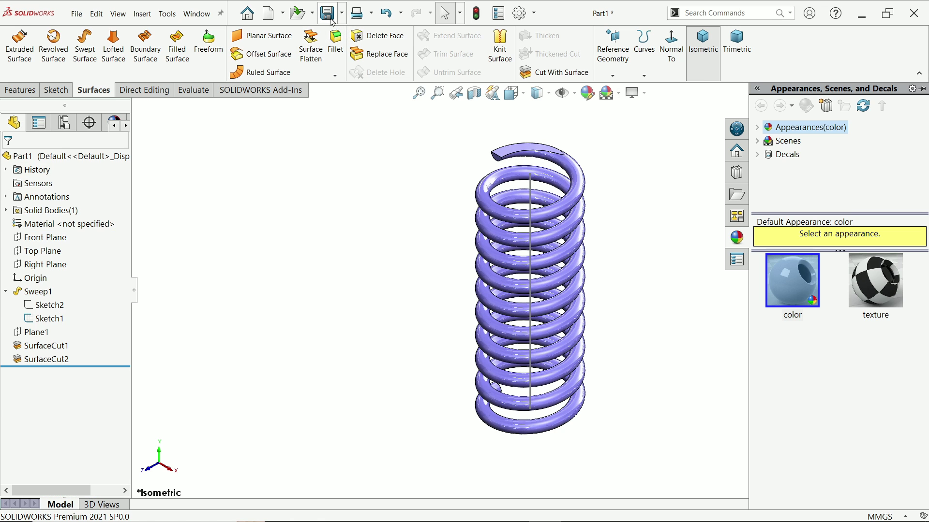
Start saving the part and create a new folder on the Desktop named SPRING ANIMATION.
left_click(327, 14)
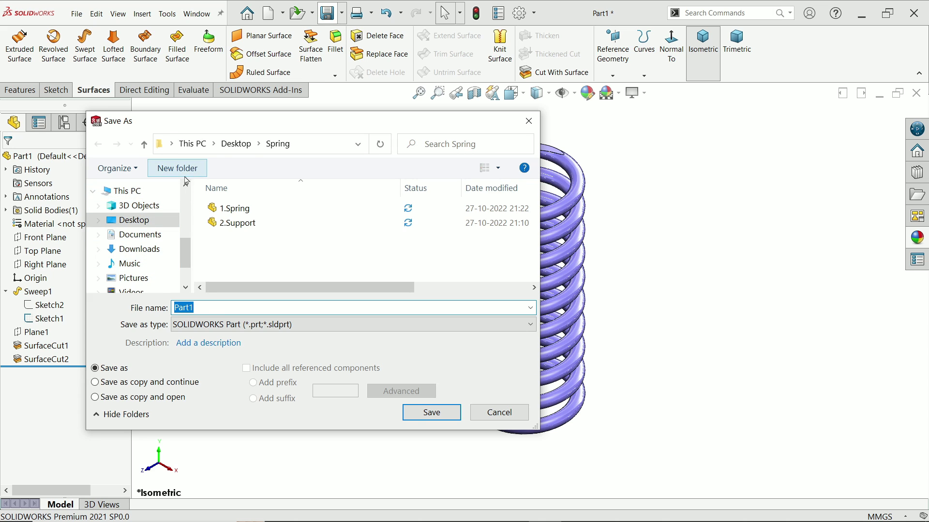
left_click(145, 220)
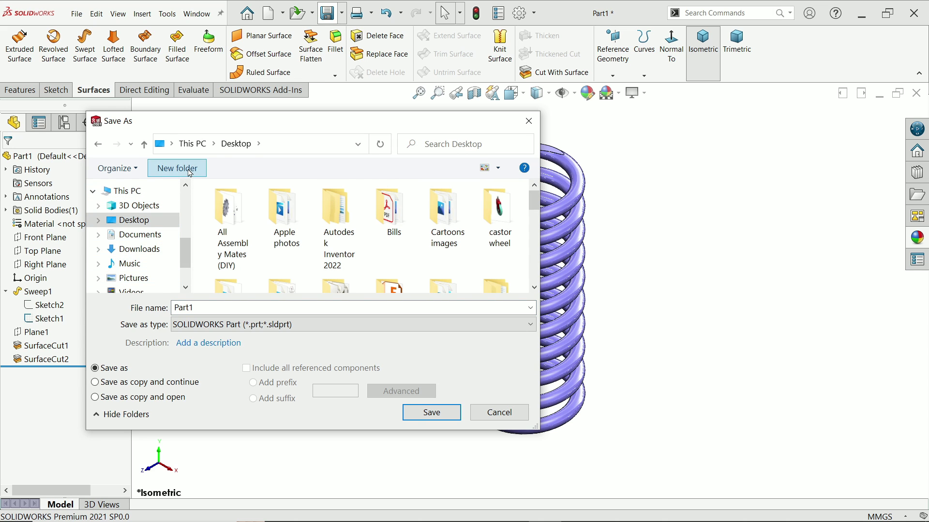
left_click(198, 170)
type("sPRING")
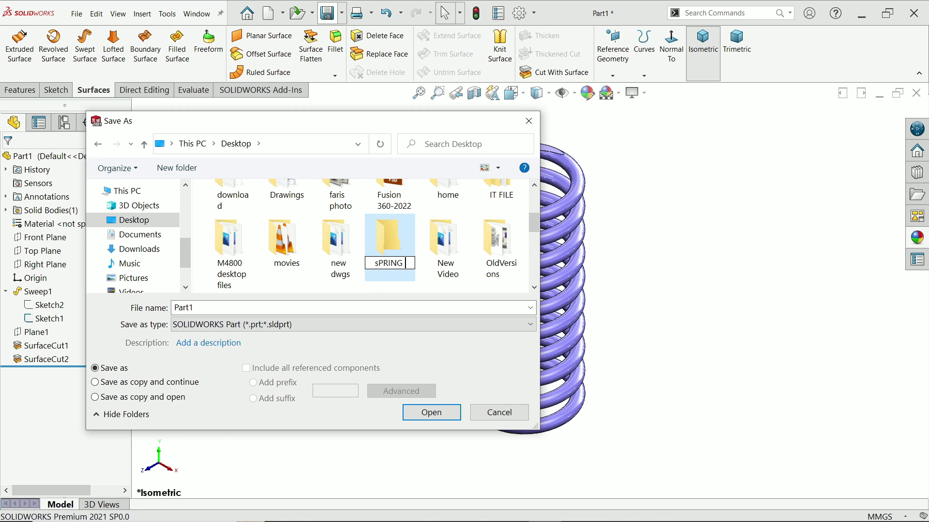
type(" ANIMATION")
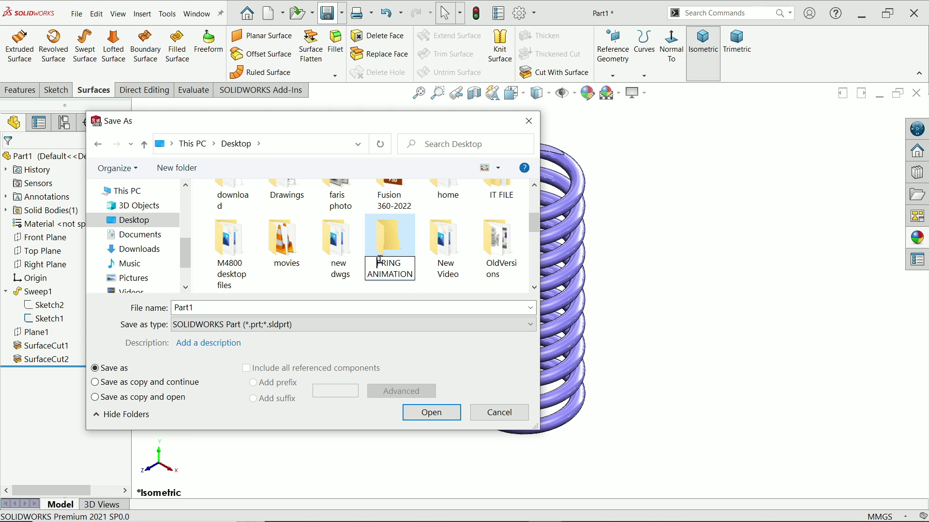
key("Return")
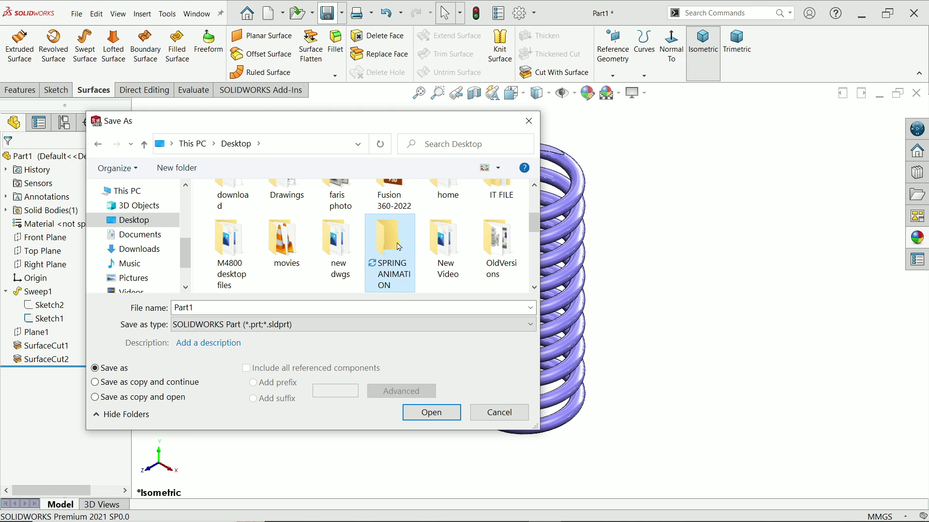
Save the part as 1.Spring in the SPRING ANIMATION folder.
double_click(494, 248)
left_click(327, 307)
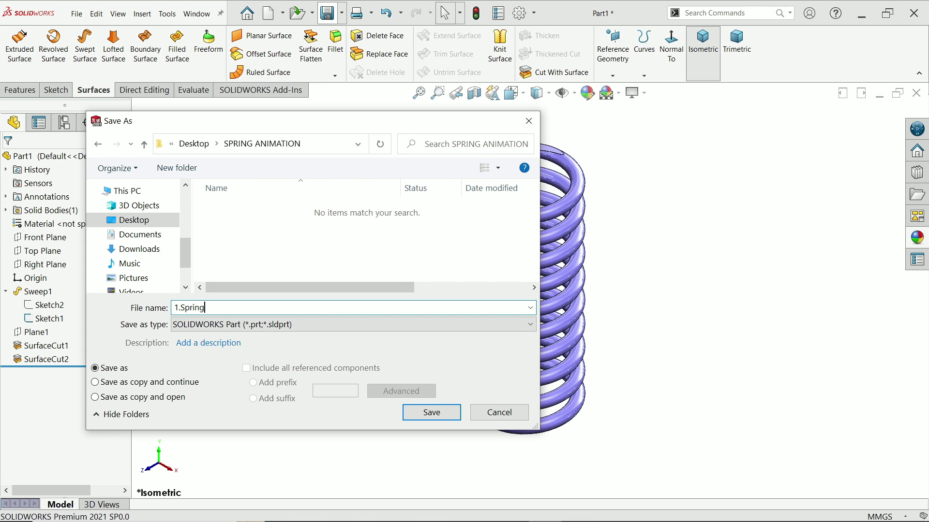
key("Return")
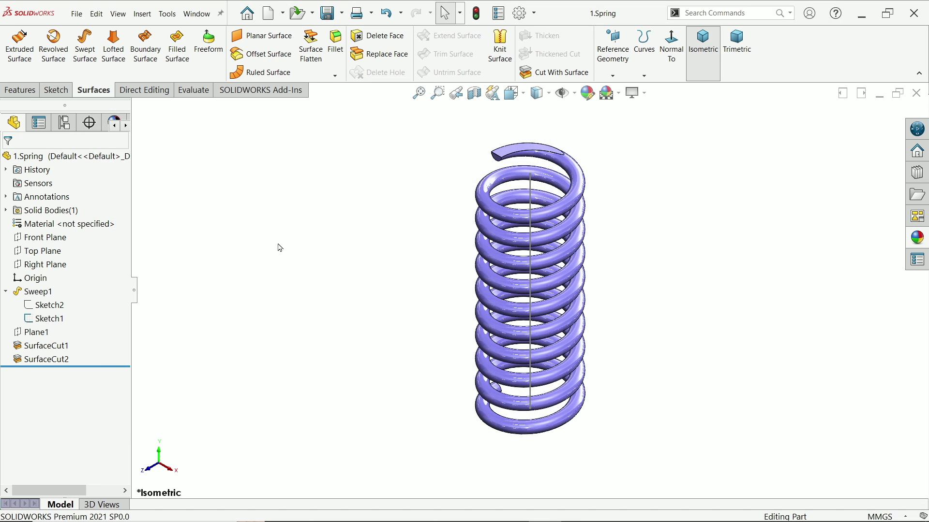
Create a new part document and start a sketch on the Top Plane.
left_click(79, 14)
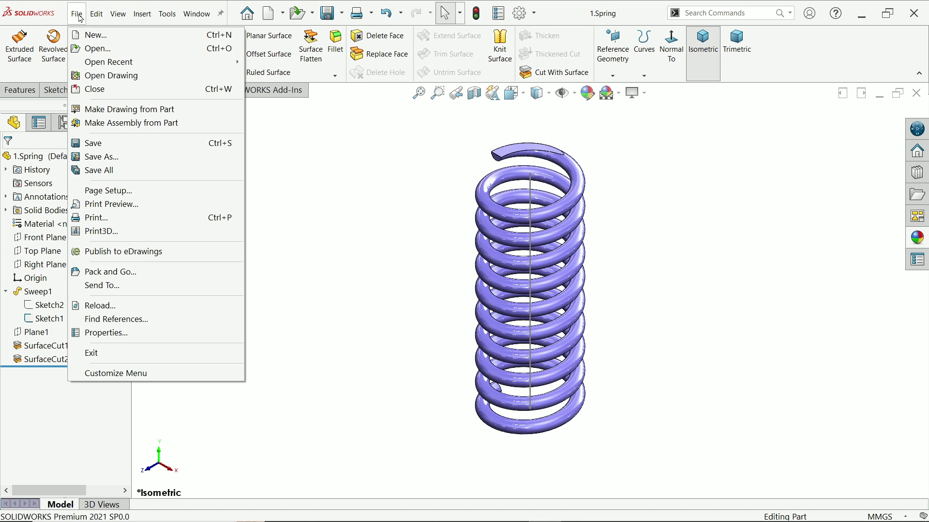
left_click(94, 35)
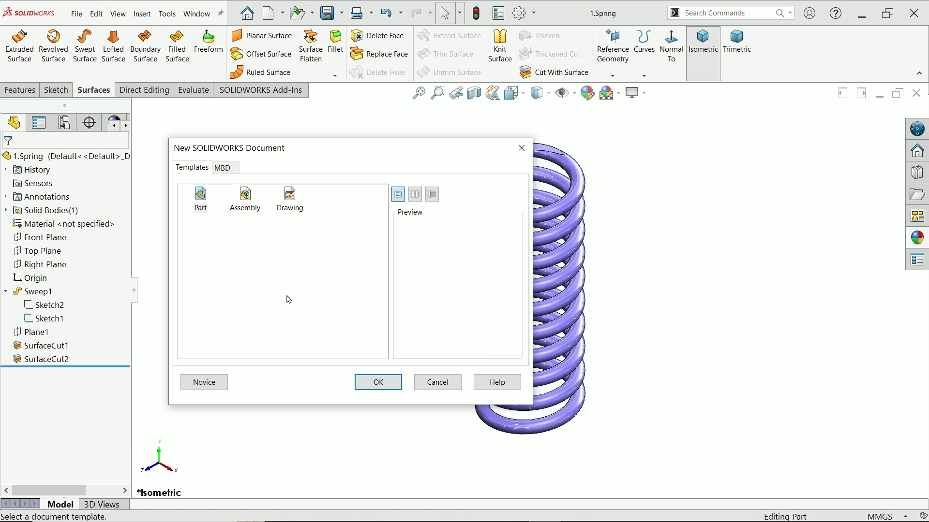
left_click(377, 383)
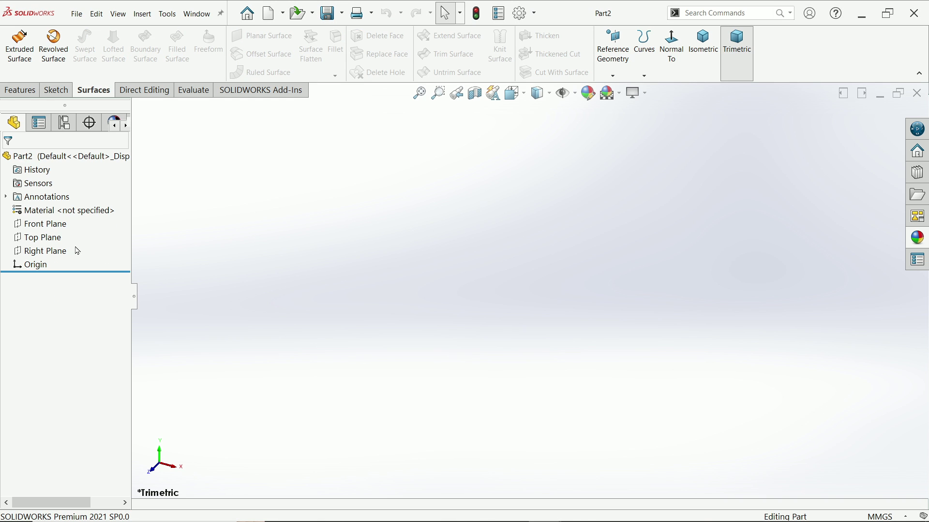
left_click(46, 238)
left_click(79, 223)
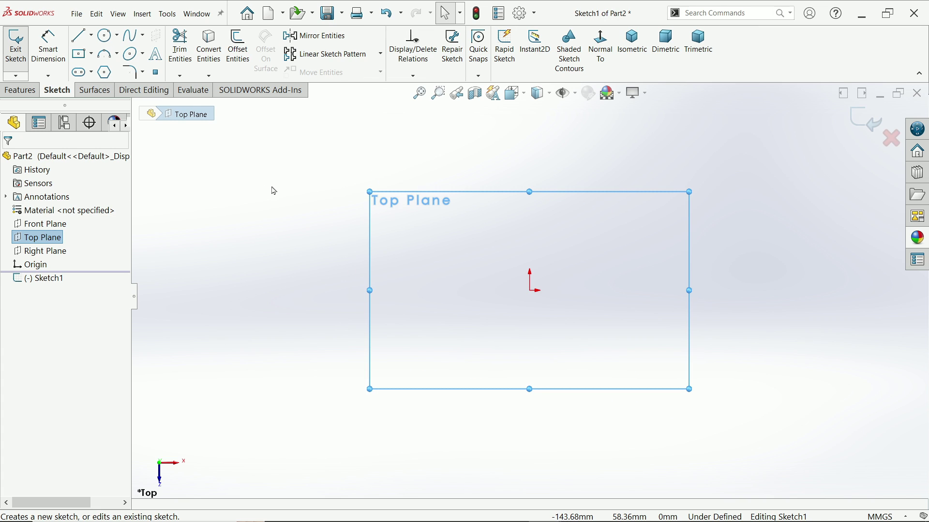
Sketch a center rectangle about 85 mm wide and 111 mm high, centred on the origin.
left_click(119, 39)
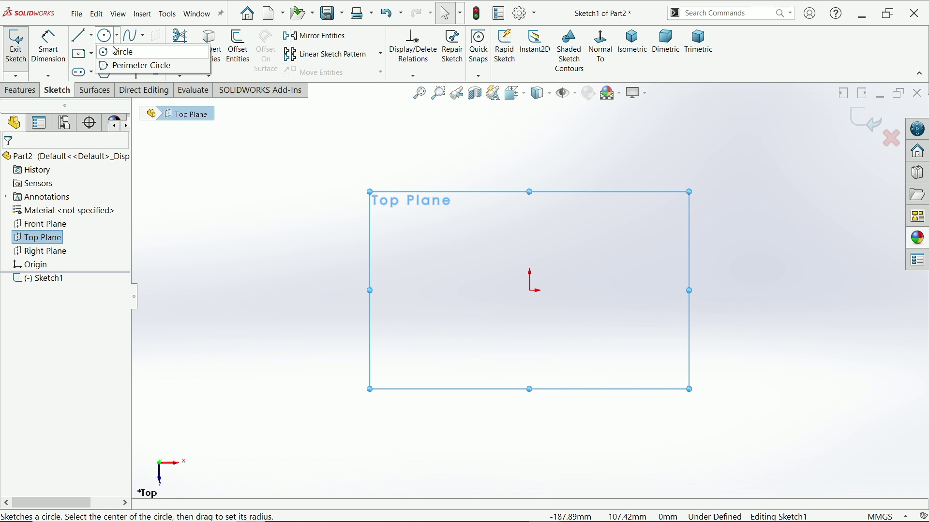
left_click(92, 54)
left_click(96, 84)
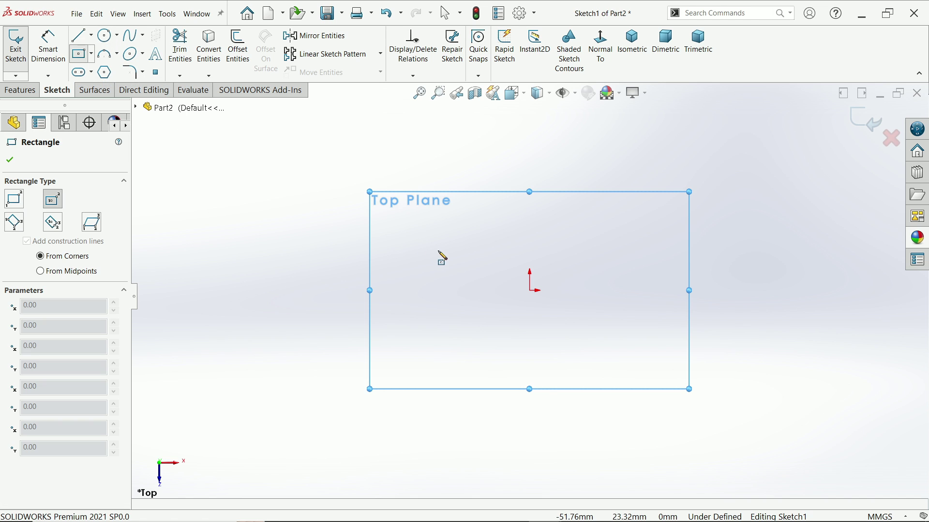
left_click(531, 290)
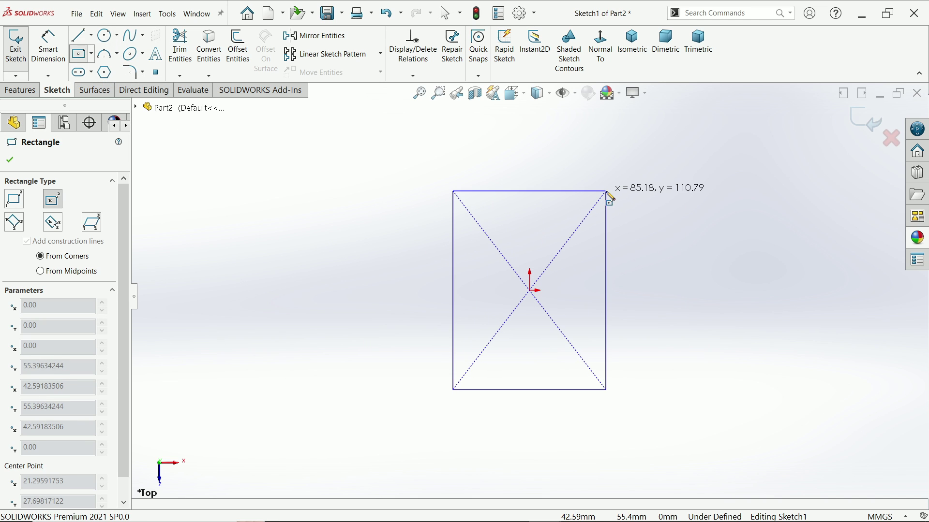
left_click(606, 190)
right_click(654, 170)
left_click(684, 177)
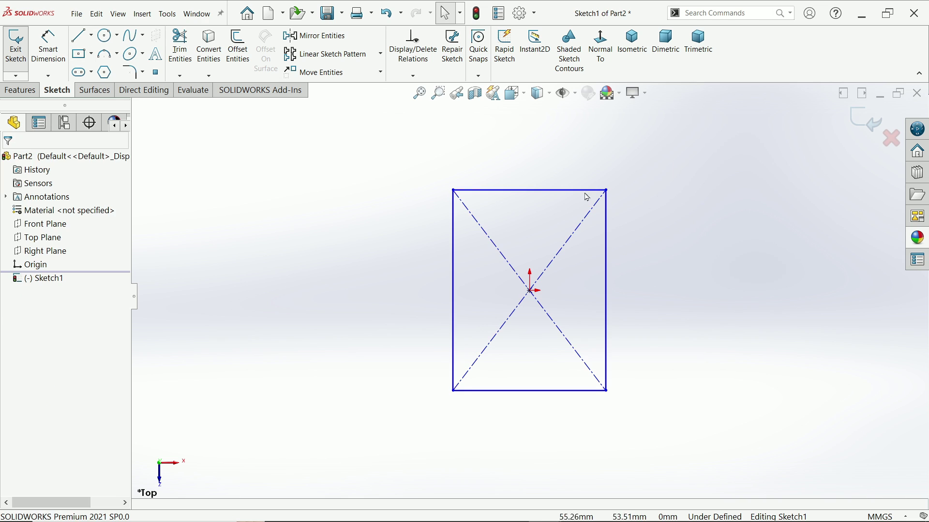
Dimension the rectangle's upper horizontal edge to 80 mm.
left_click(48, 46)
left_click(551, 190)
left_click(545, 168)
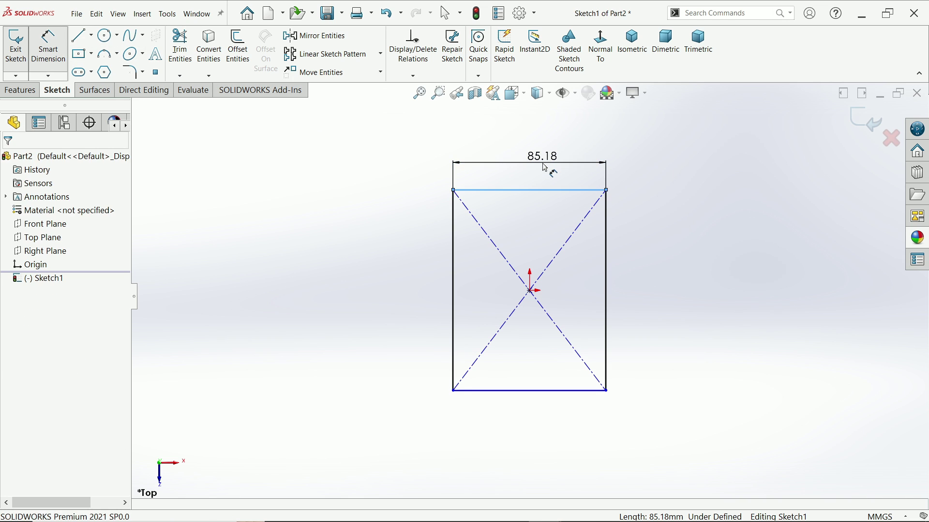
type("80")
key("Return")
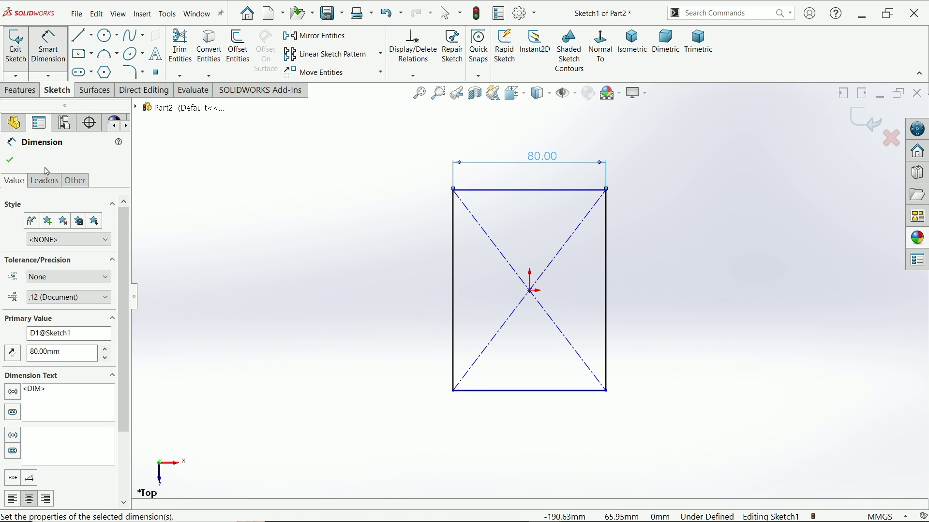
left_click(11, 161)
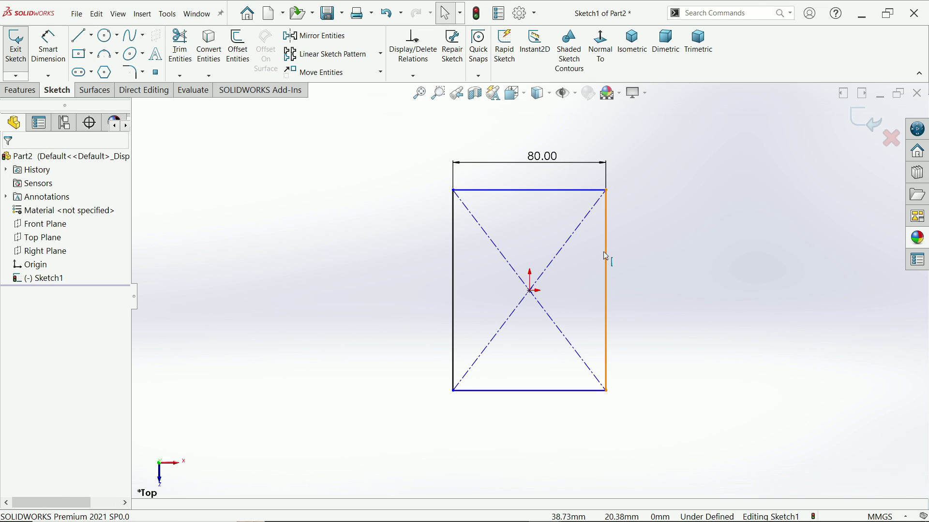
Make the rectangle a square by adding an Equal relation between its vertical and horizontal edges.
left_click(606, 256)
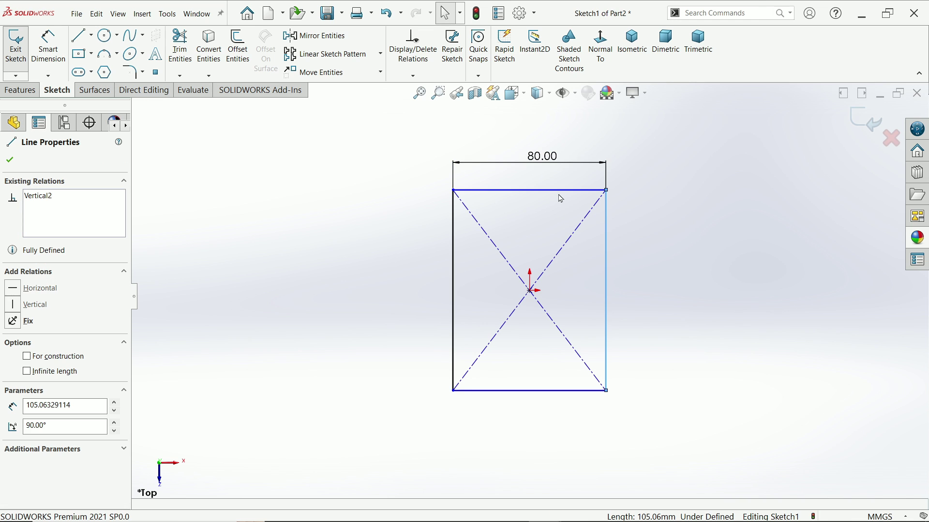
left_click(561, 193, "ctrl")
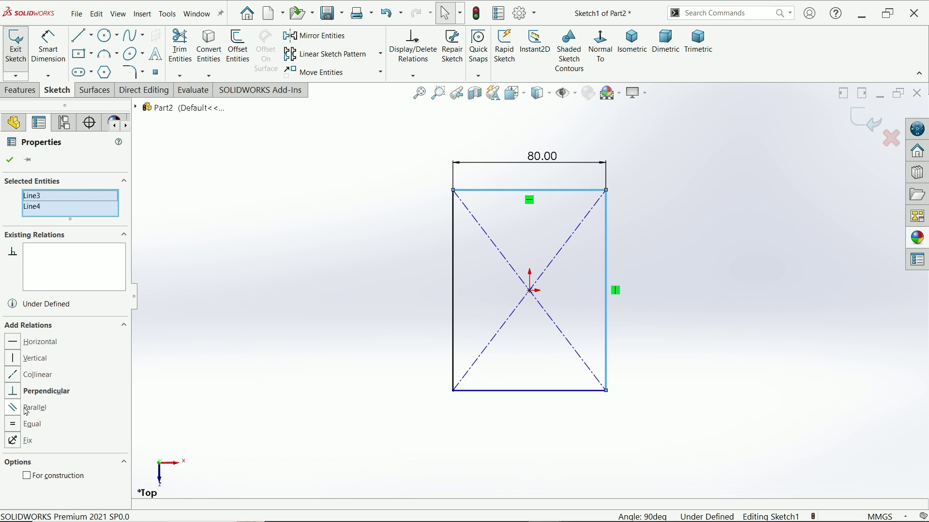
left_click(14, 424)
left_click(183, 317)
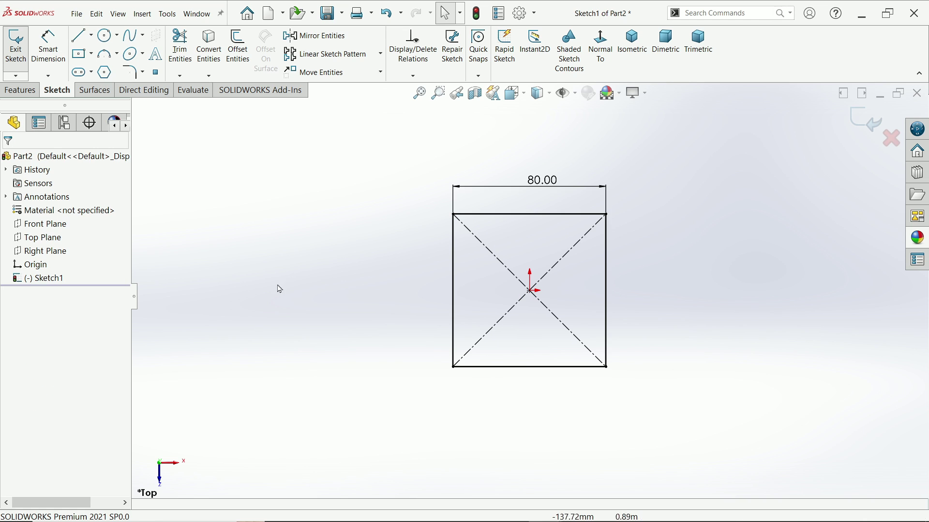
Extrude the square sketch as a boss from the Sketch Plane, Blind, 10 mm deep.
left_click(21, 90)
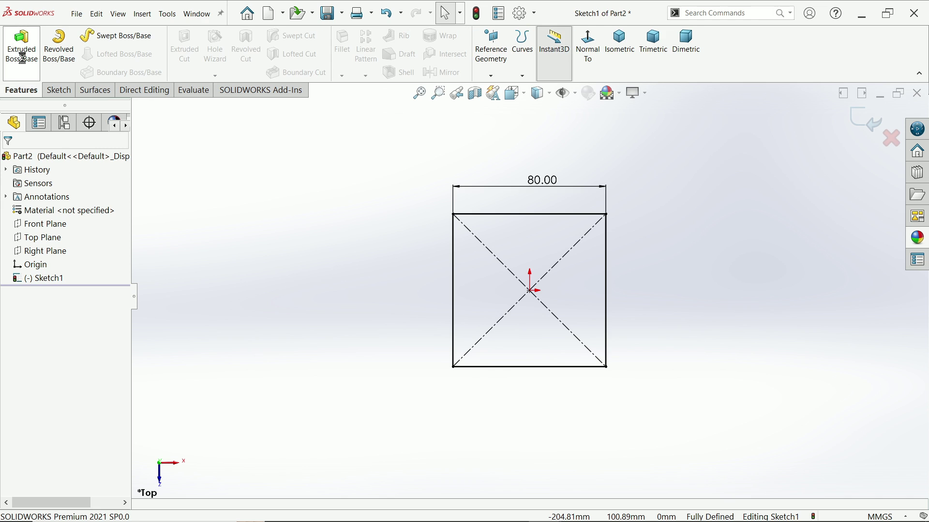
left_click(21, 46)
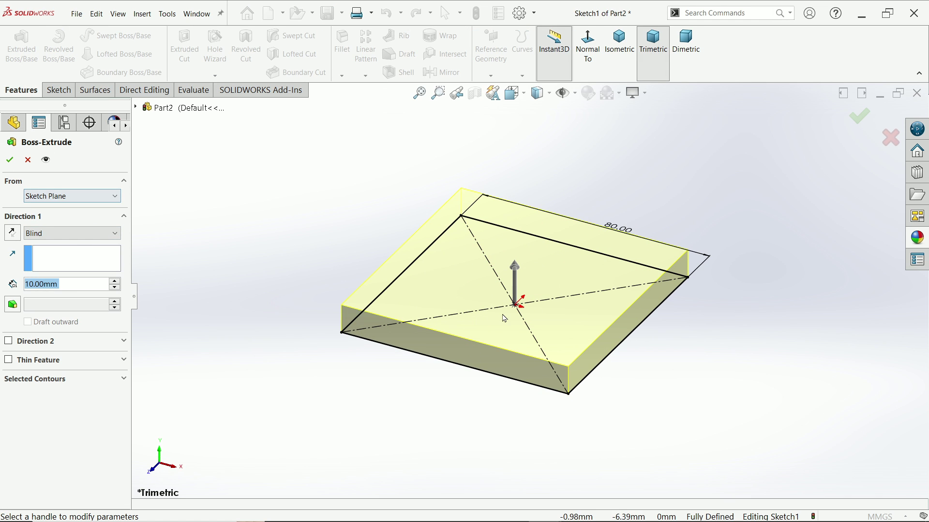
left_click(63, 199)
left_click(63, 209)
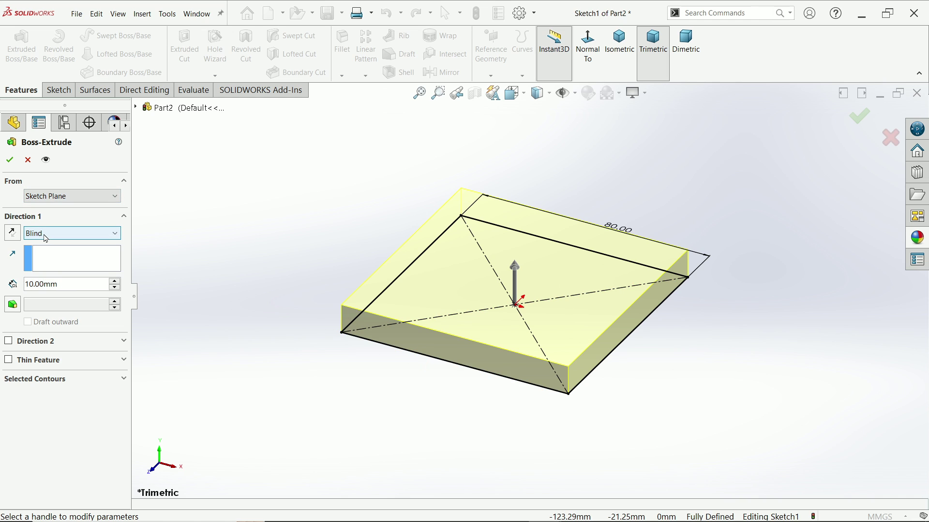
left_click(46, 235)
left_click(46, 243)
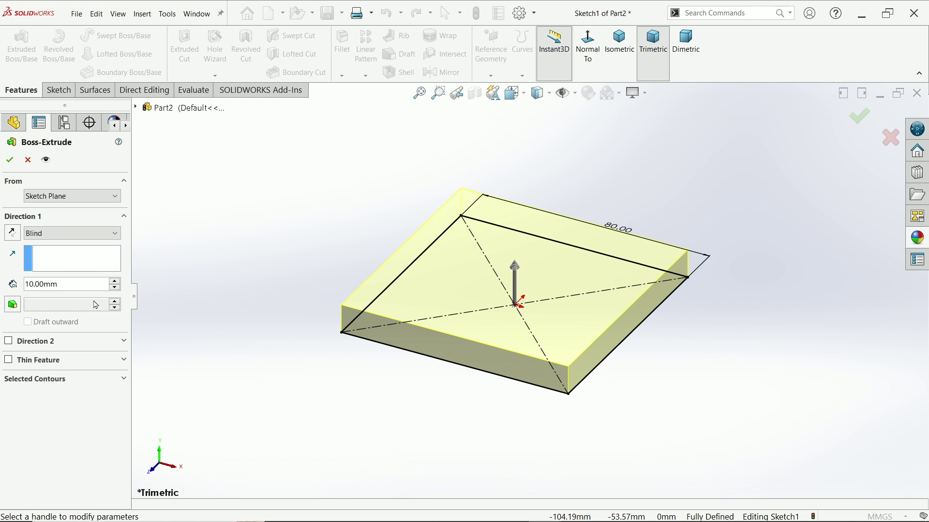
left_click_drag(78, 287, 29, 282)
left_click(9, 160)
Start a sketch on the plate's top face and draw a circle about 44 mm in diameter centred on the origin.
left_click(550, 252)
left_click(562, 231)
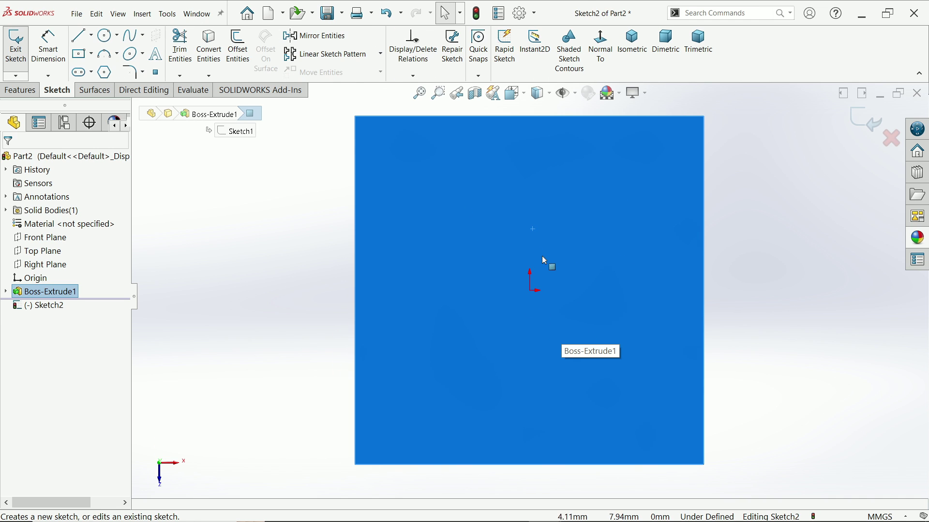
key("c")
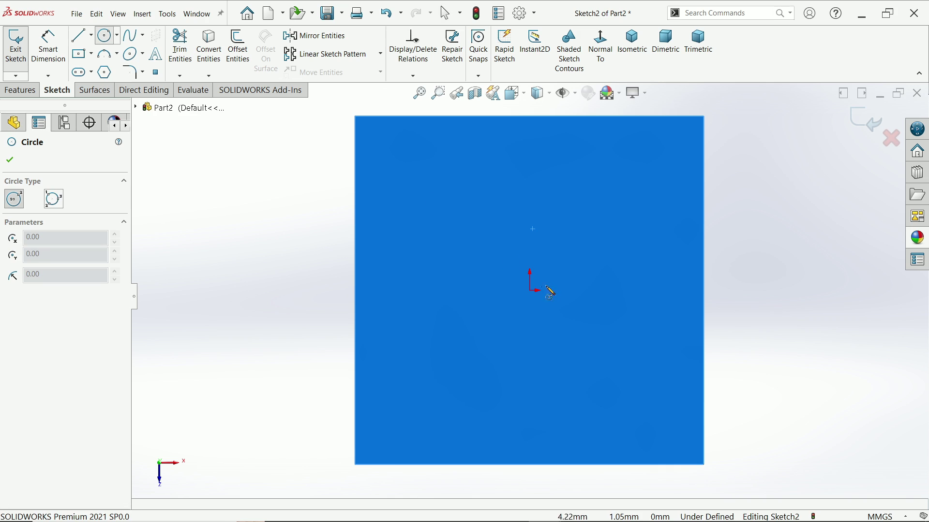
left_click(531, 290)
left_click(552, 196)
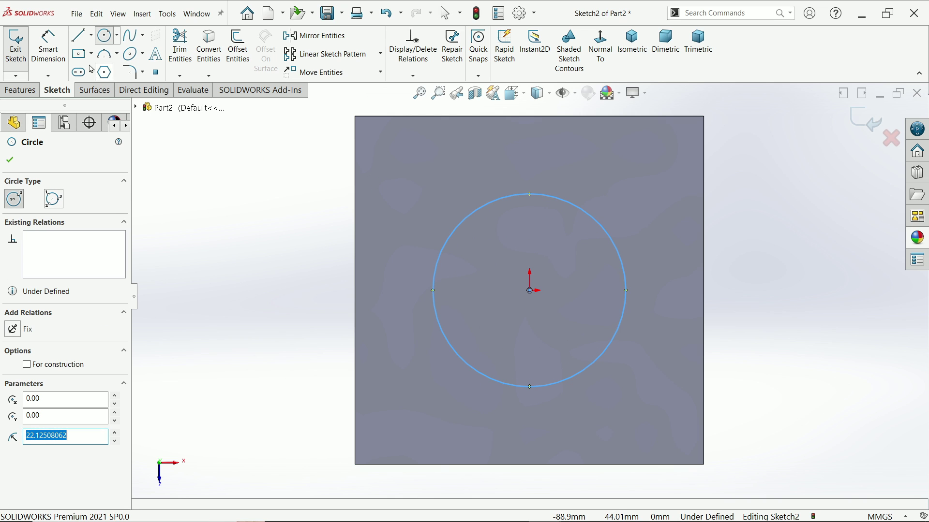
Dimension the circle's diameter with the expression 40+6, giving 46 mm.
left_click(48, 46)
left_click(434, 276)
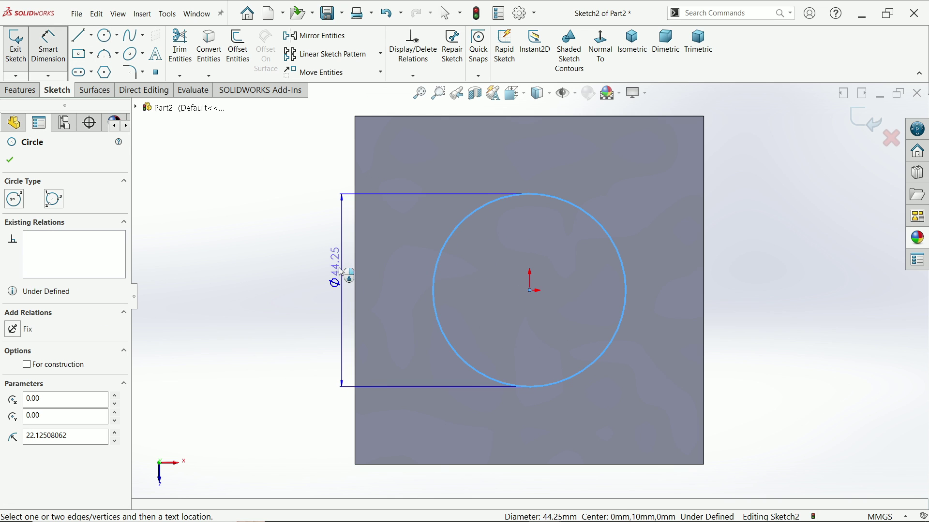
left_click(339, 271)
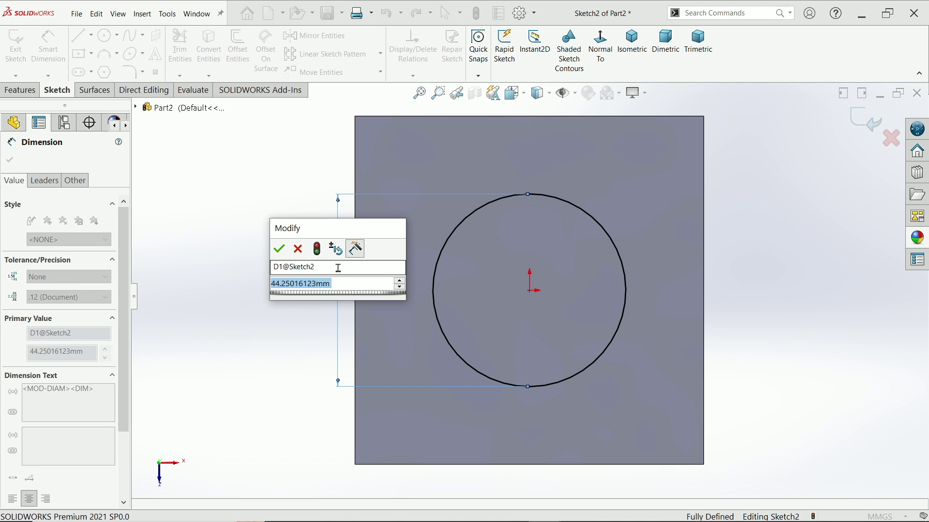
type("40+6")
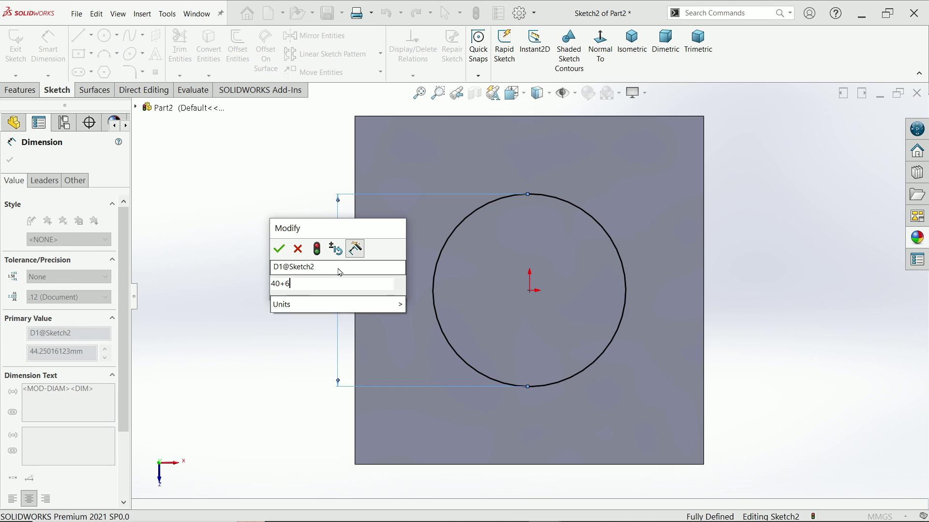
key("Return")
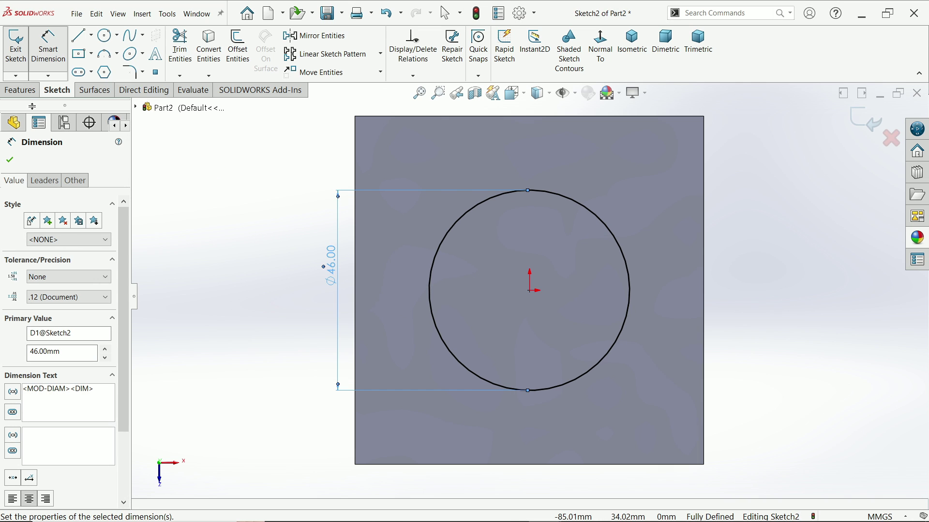
Cut-extrude the circle into the plate as a Blind pocket 5 mm deep.
left_click(20, 90)
left_click(186, 54)
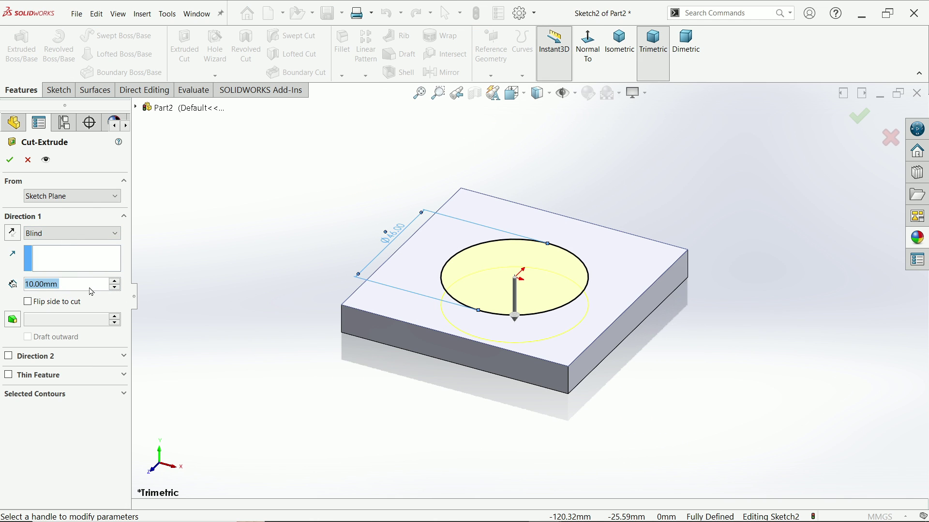
type("5")
key("Return")
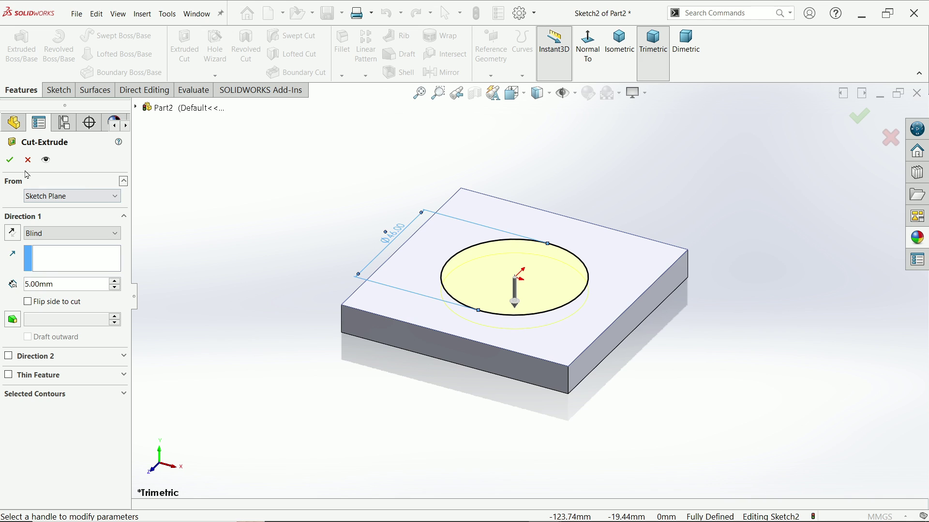
left_click(9, 160)
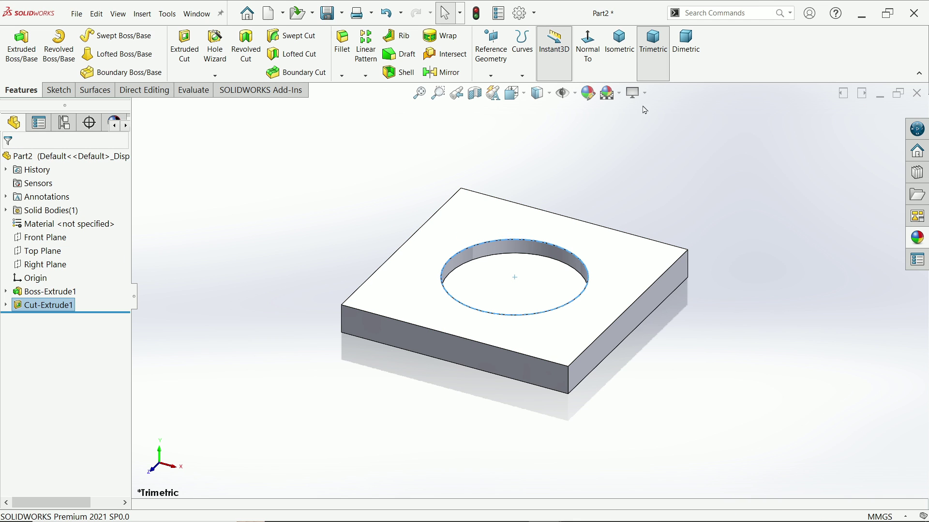
Apply a grey colour from the standard palette to the whole plate part and start saving it.
left_click(545, 141)
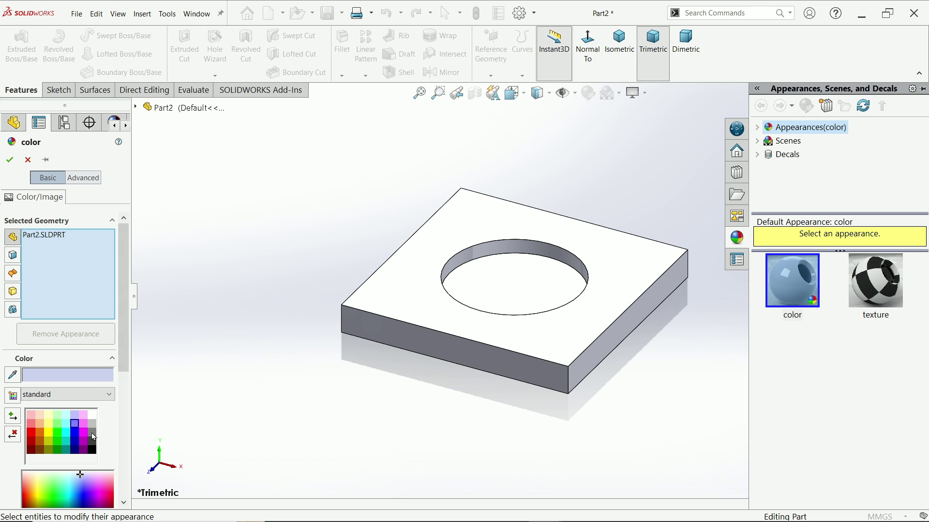
left_click(92, 434)
left_click(9, 160)
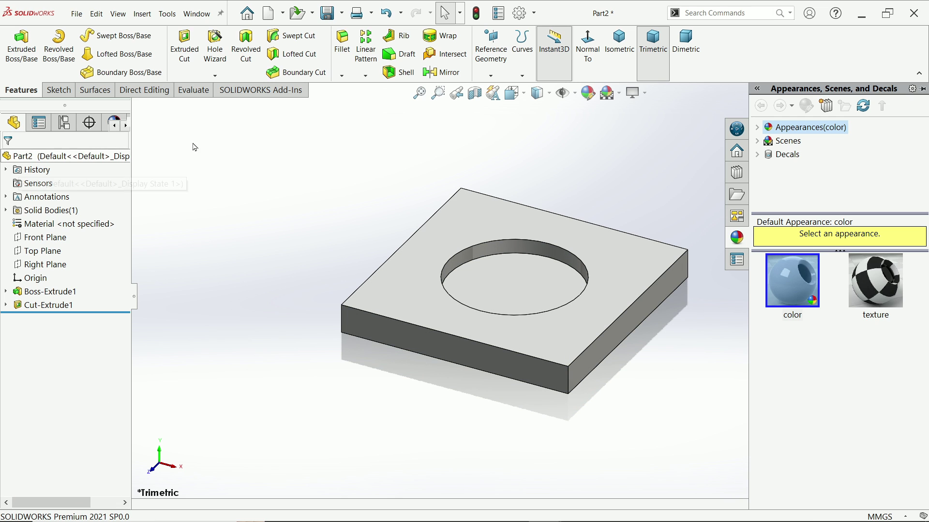
left_click(328, 13)
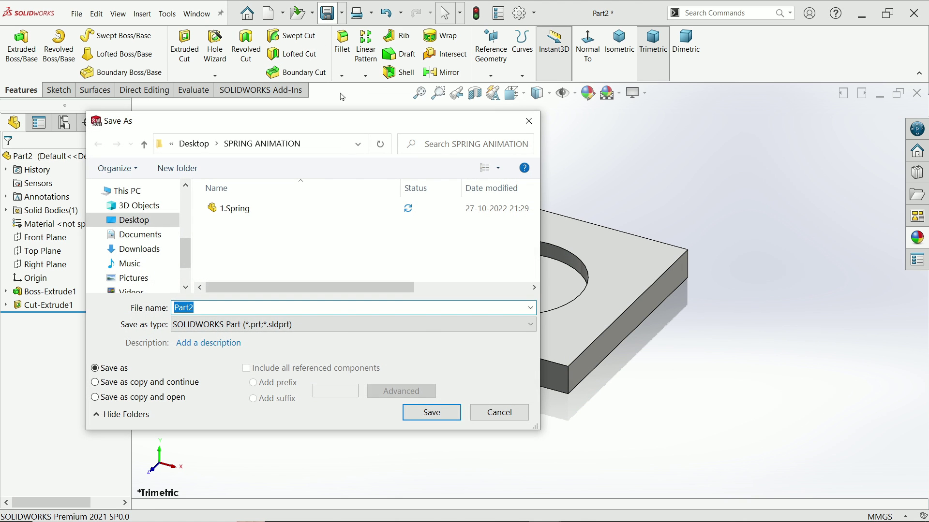
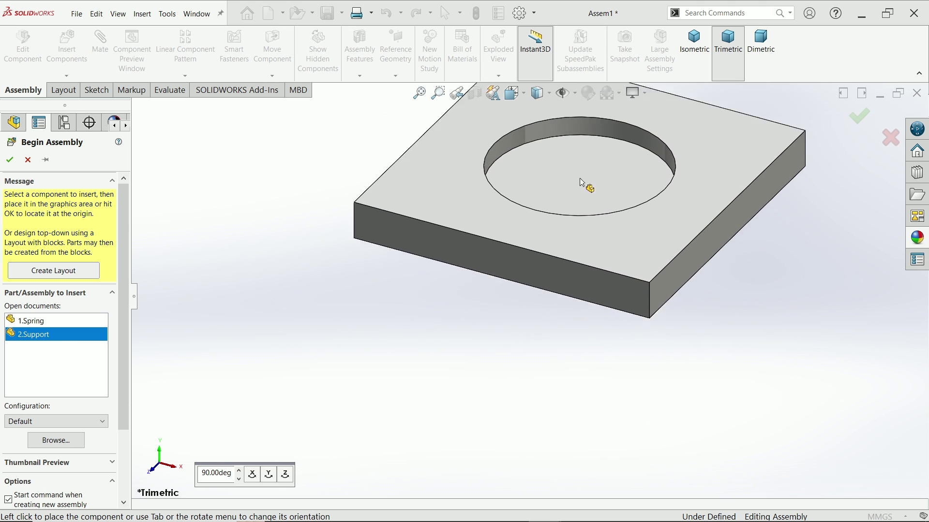
Turn on the display of origins and place the 2.Support component at the assembly origin.
left_click(575, 95)
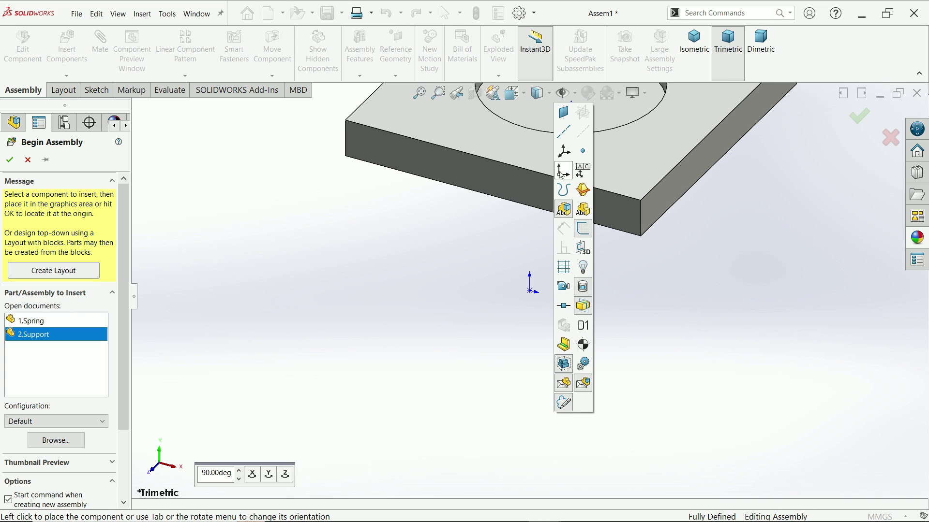
left_click(563, 170)
left_click(578, 95)
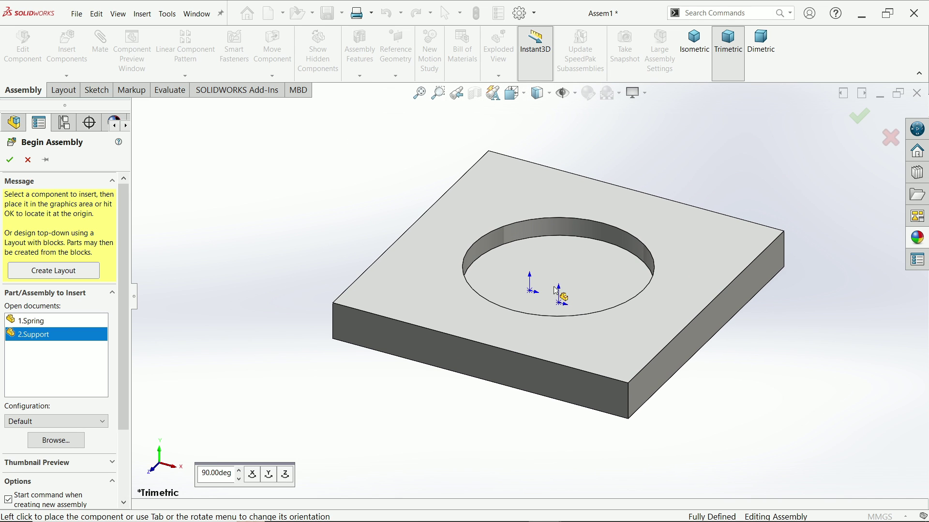
left_click(530, 293)
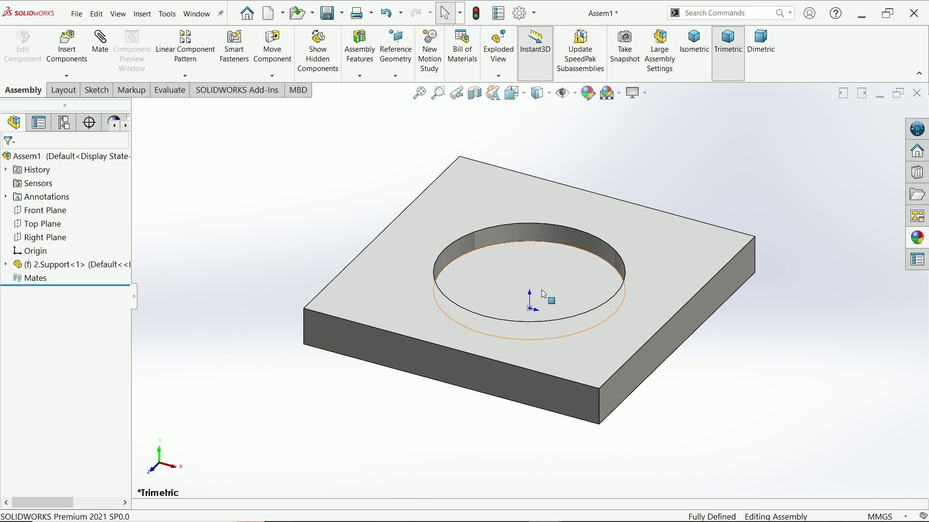
Hide the origins and examine how the Front, Top and Right planes of the assembly lie relative to the support plate.
left_click(577, 99)
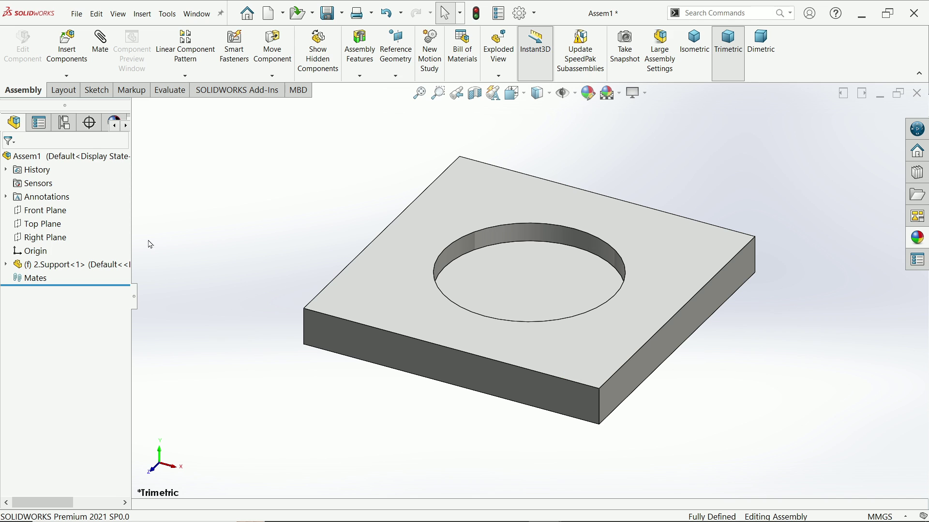
left_click(57, 211)
key("ctrl+8")
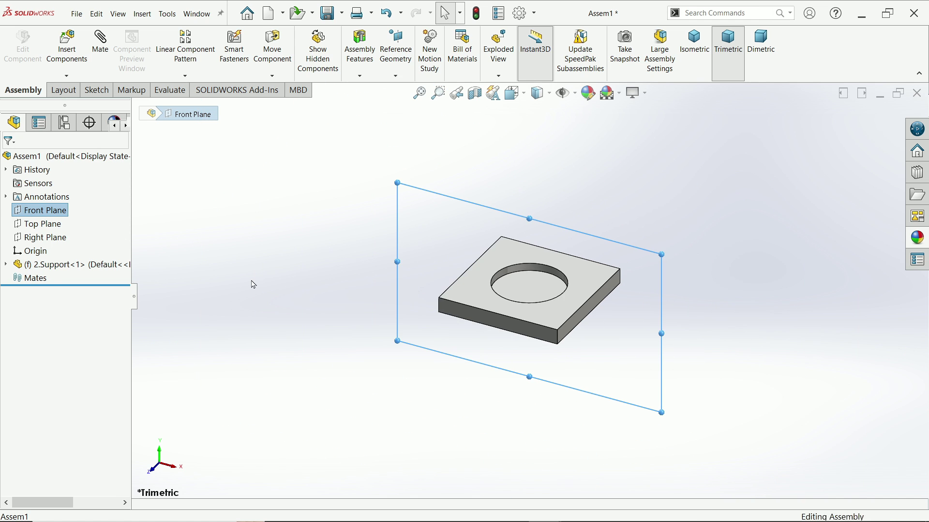
left_click(39, 223)
middle_click_drag(208, 271, 251, 245)
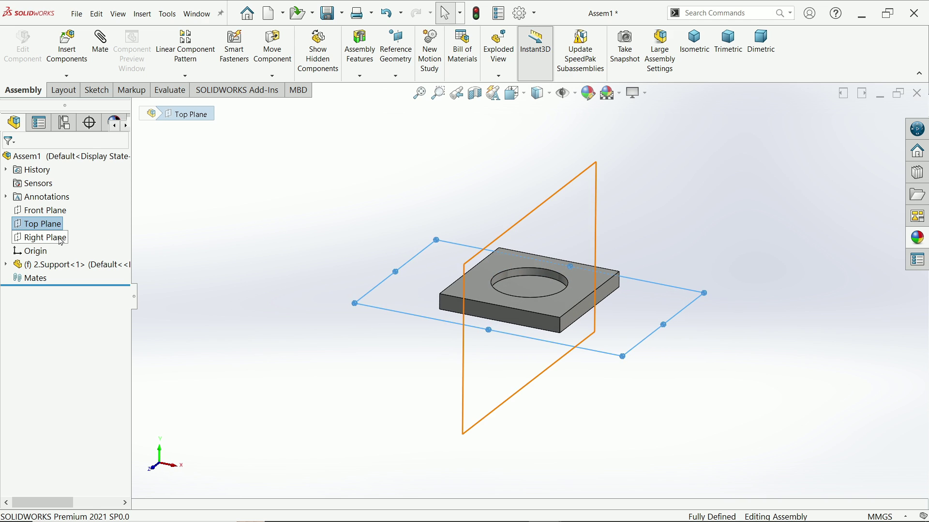
left_click(41, 237)
mouse_move(234, 276)
middle_mouse_down()
mouse_move(269, 271)
mouse_move(239, 266)
middle_mouse_up()
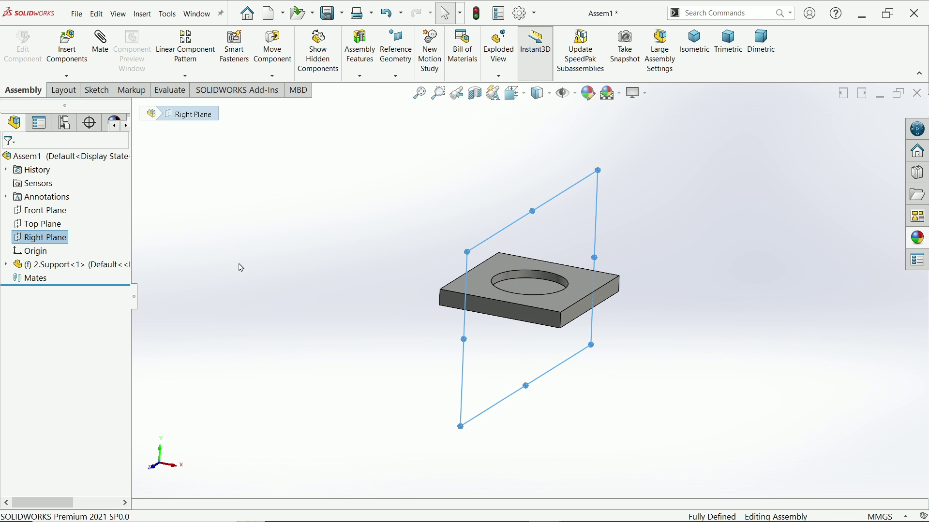
left_click(361, 228)
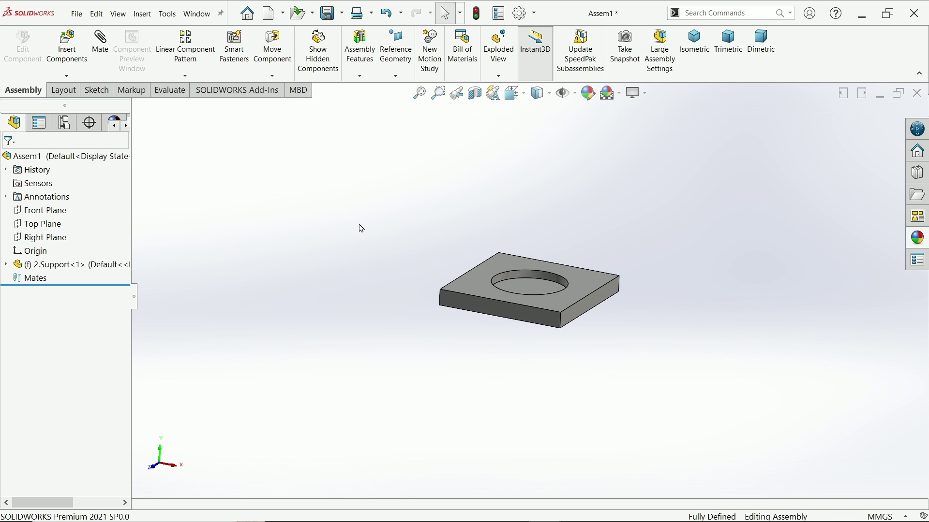
Change the scene background to plain white and insert the 1.Spring component freely beside the support plate.
left_click(621, 94)
left_click(639, 38)
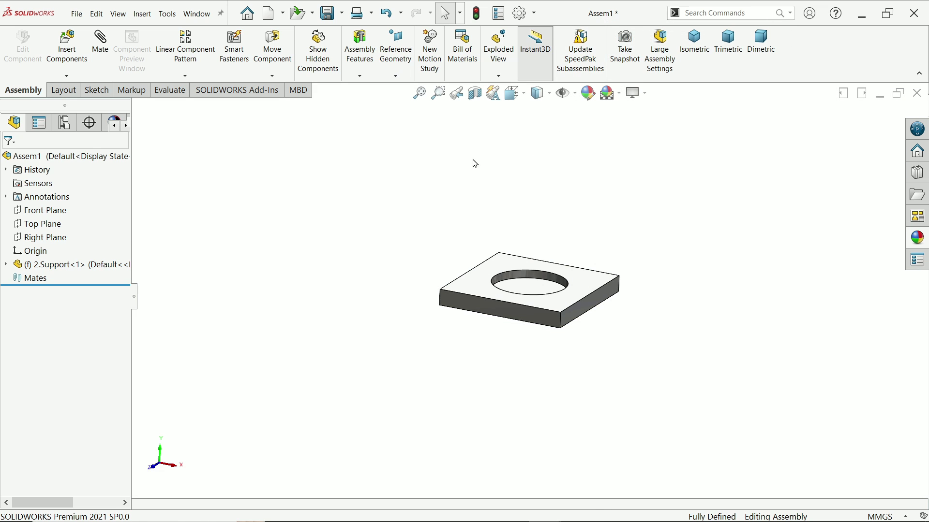
left_click(69, 55)
left_click(40, 320)
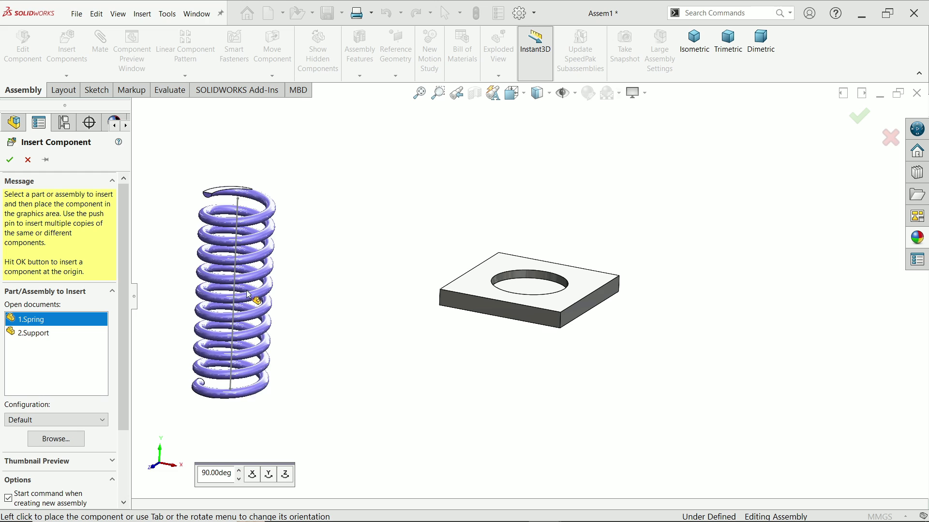
left_click(358, 226)
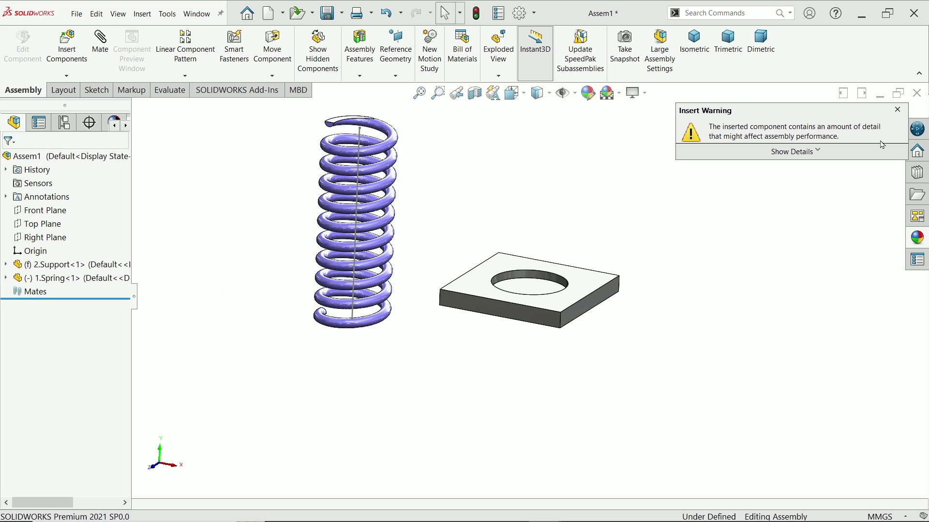
left_click(899, 112)
Add a Coincident mate between the flat bottom end face of the spring and the floor of the support's round pocket.
scroll(605, 274, "down", 2)
scroll(513, 272, "up", 2)
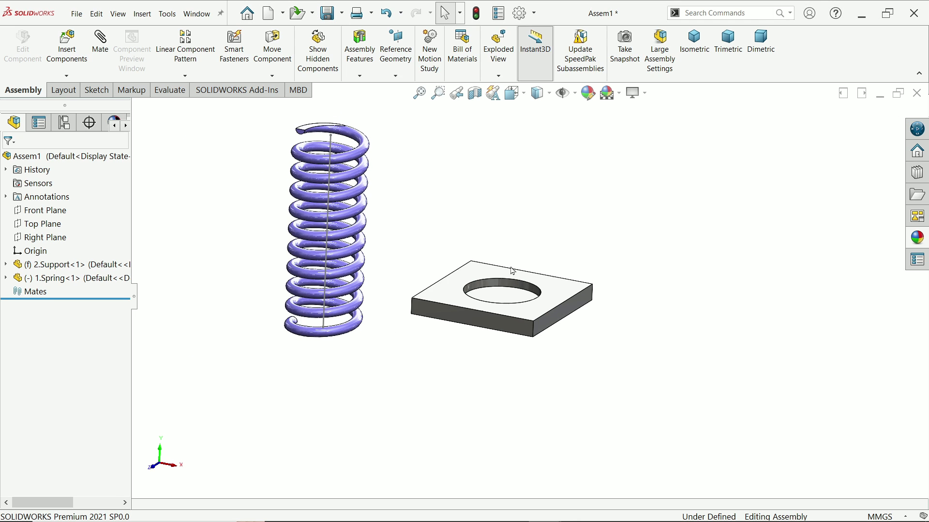
mouse_move(445, 257)
middle_mouse_down()
mouse_move(433, 253)
mouse_move(433, 264)
middle_mouse_up()
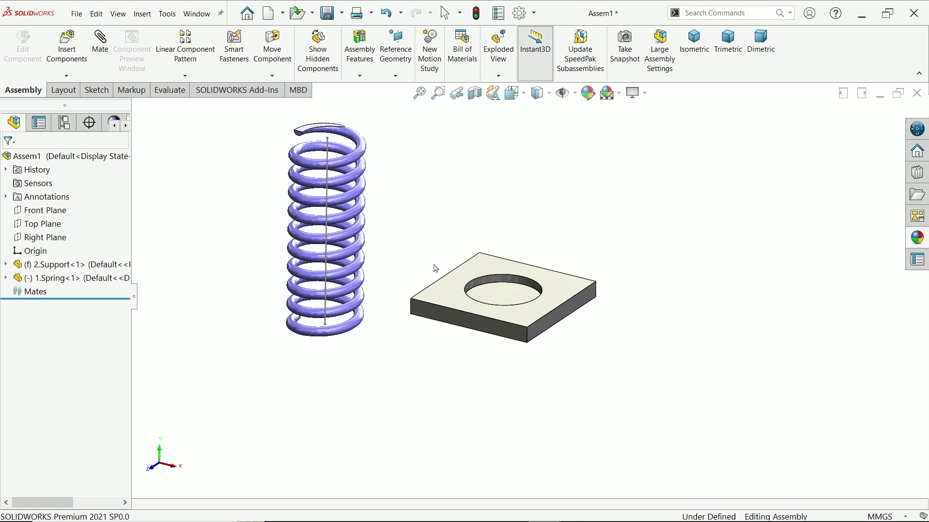
scroll(421, 252, "up", 1)
scroll(407, 236, "down", 3)
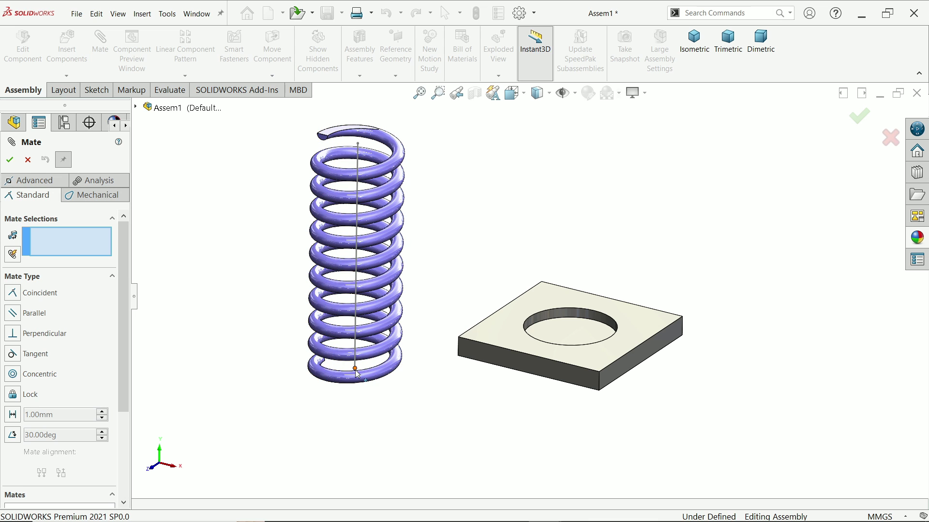
middle_click_drag(364, 384, 333, 310)
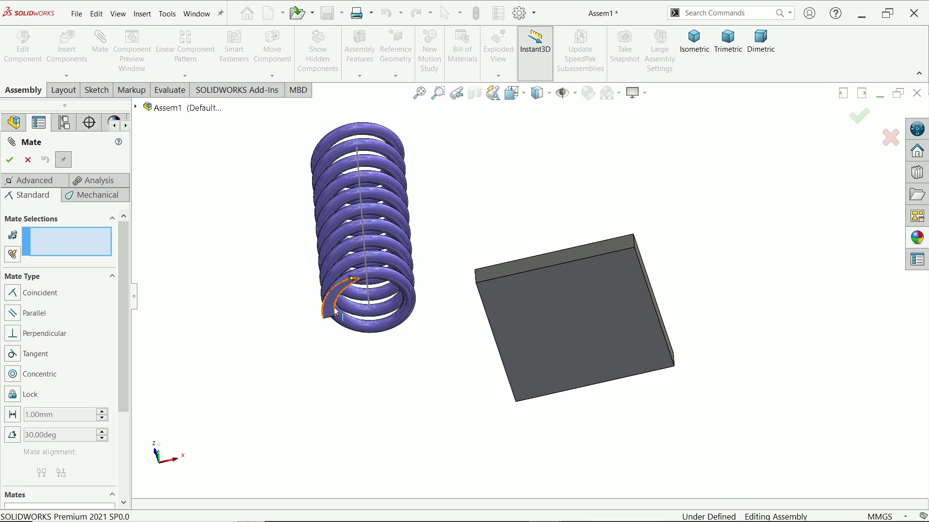
left_click(332, 311)
key("ctrl+7")
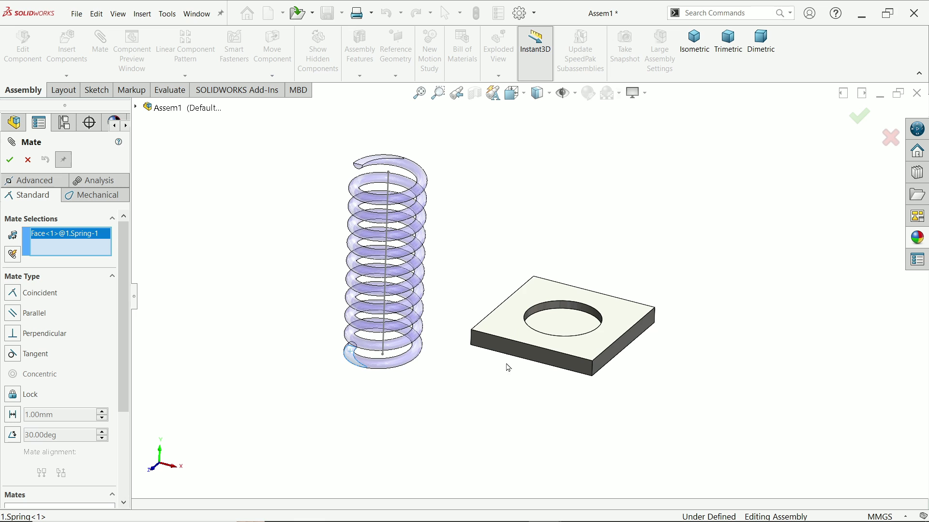
left_click(572, 323)
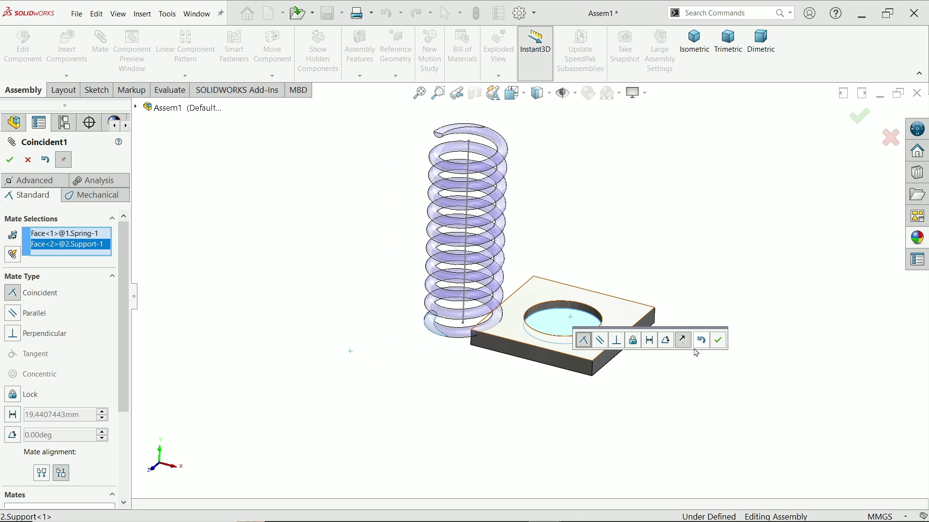
left_click(719, 345)
Add a Concentric mate between the spring's centre line and the pocket's cylindrical wall, and finish mating.
scroll(503, 321, "down", 5)
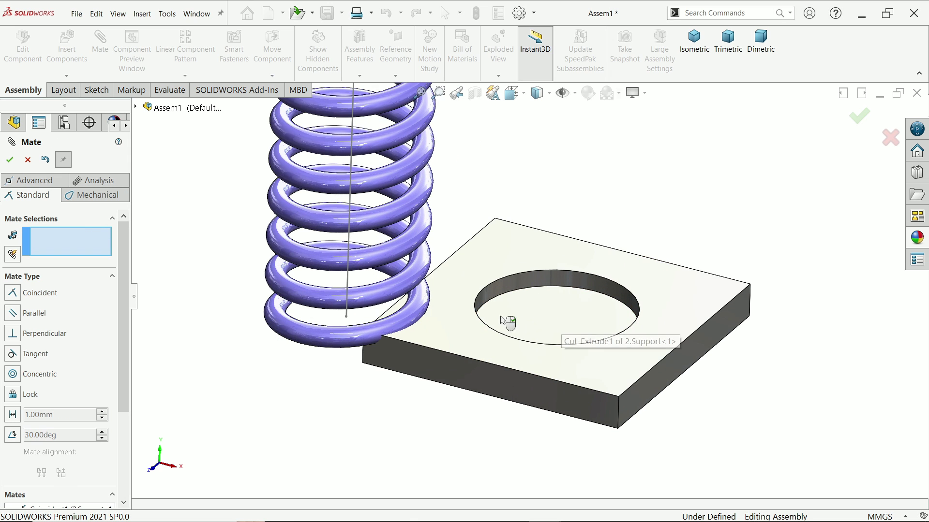
left_click(350, 282)
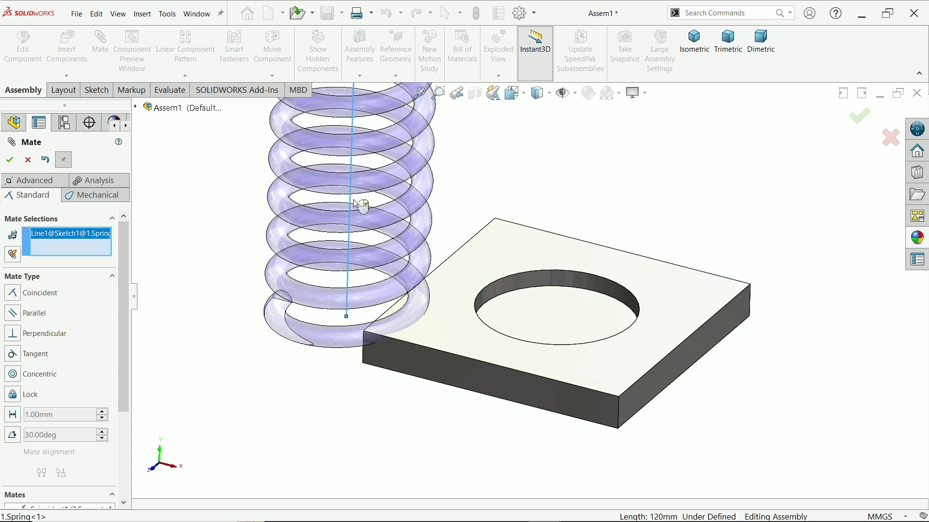
left_click(557, 284)
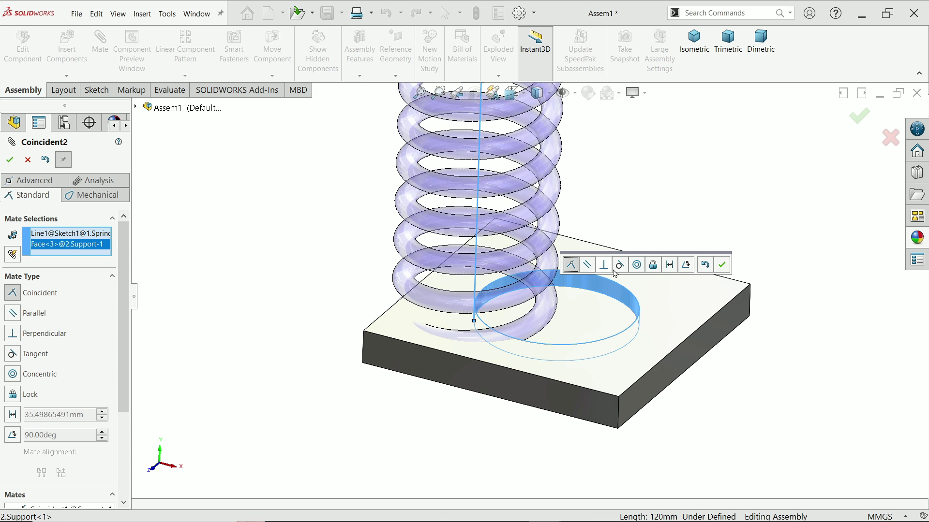
left_click(641, 267)
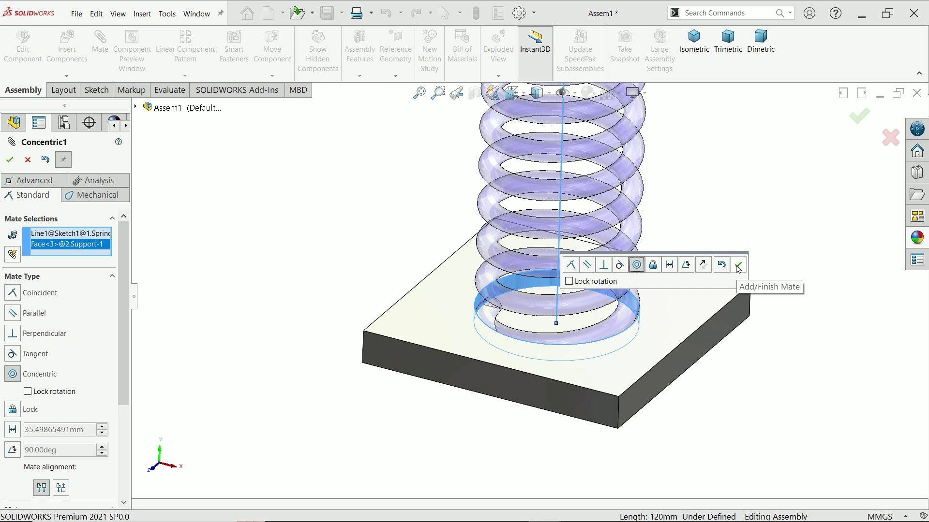
left_click(738, 266)
scroll(563, 205, "up", 5)
scroll(564, 206, "down", 3)
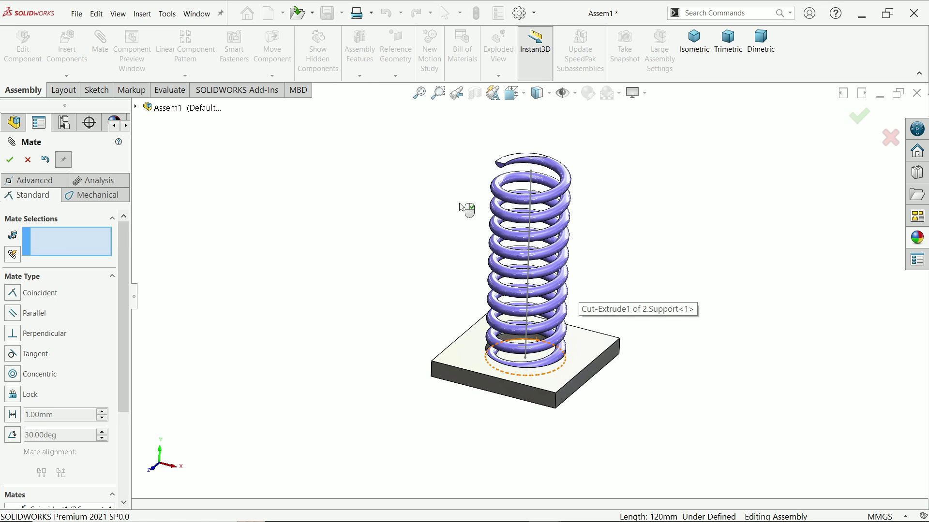
left_click(28, 160)
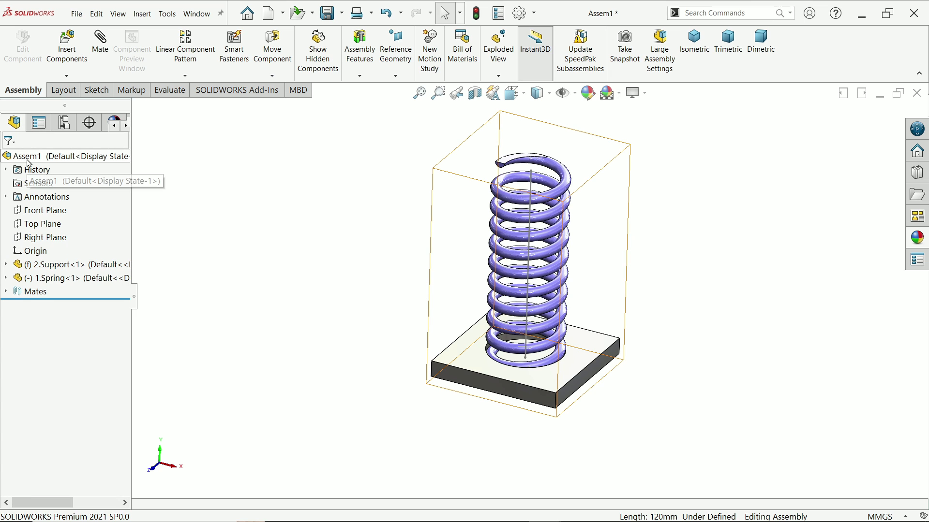
Insert a second 2.Support component, flipped by two 90-degree rotations about X, above the spring.
scroll(568, 258, "down", 2)
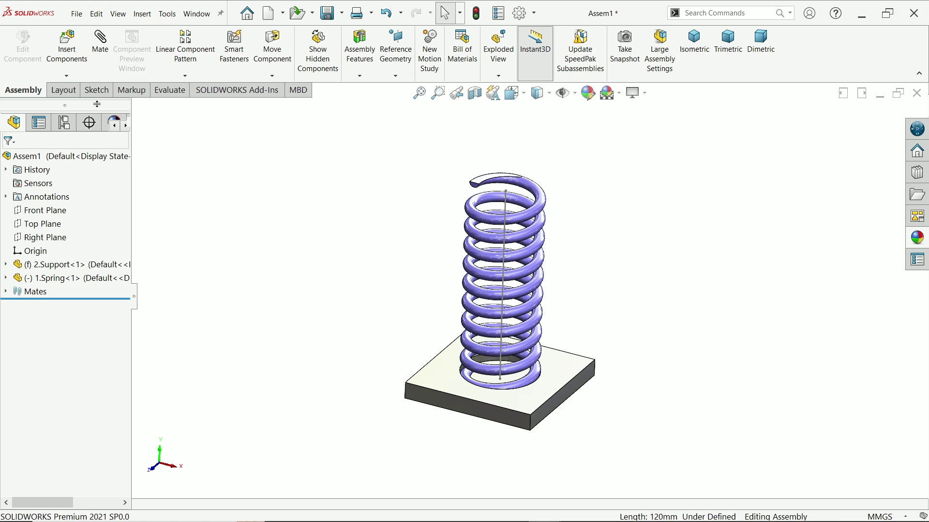
left_click(66, 43)
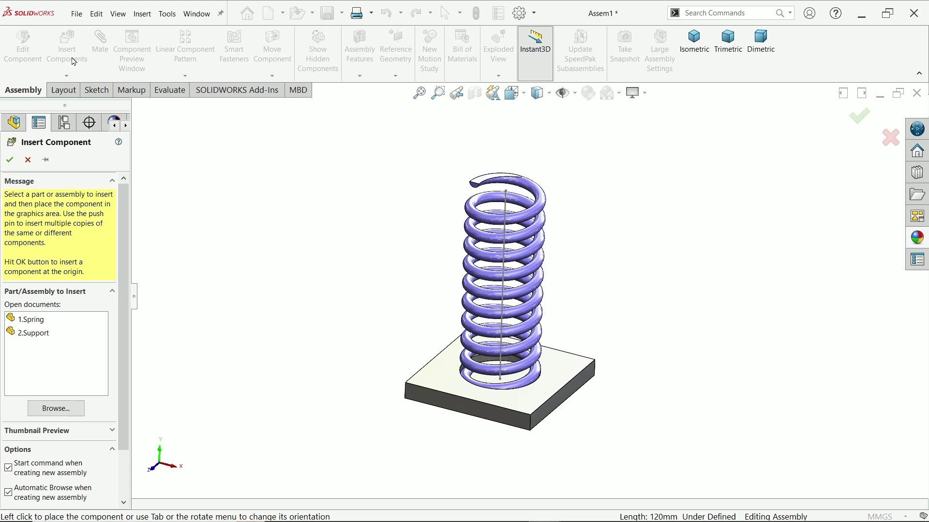
left_click(40, 337)
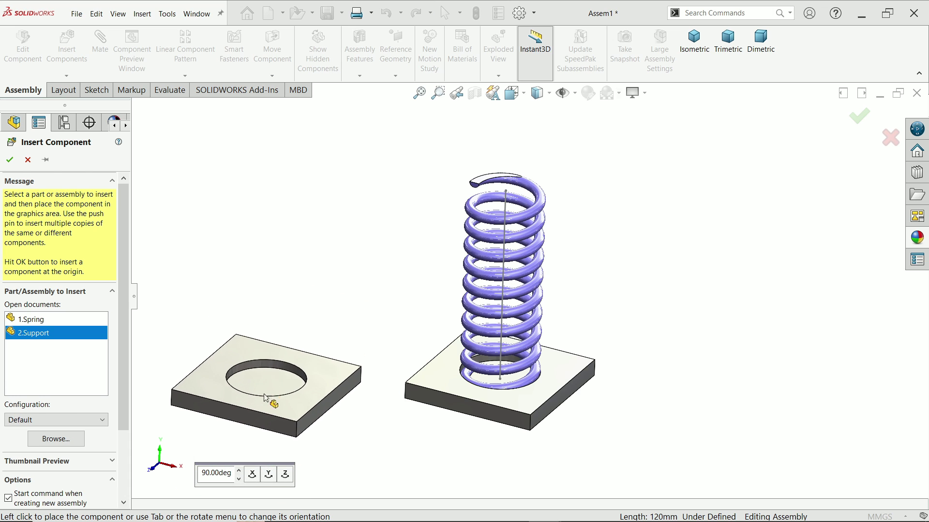
left_click(253, 476)
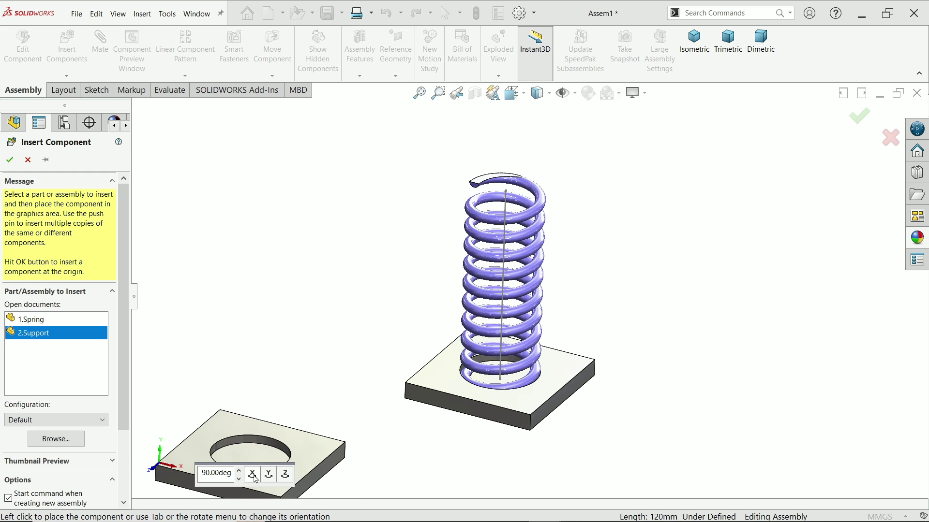
left_click(253, 476)
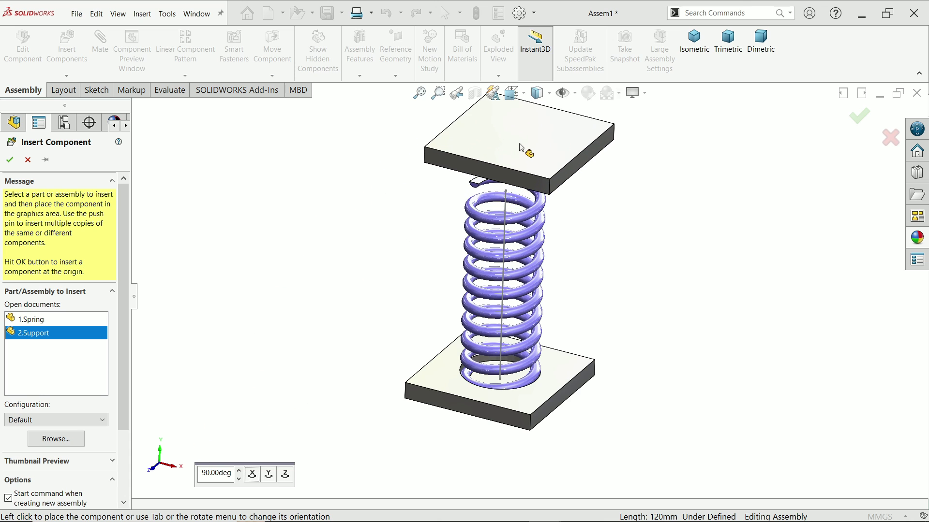
scroll(518, 151, "up", 2)
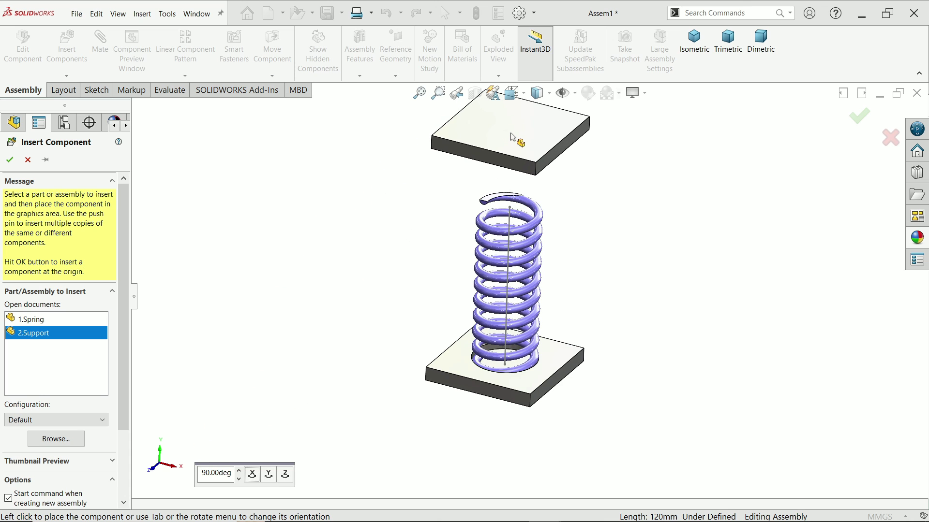
left_click(514, 138)
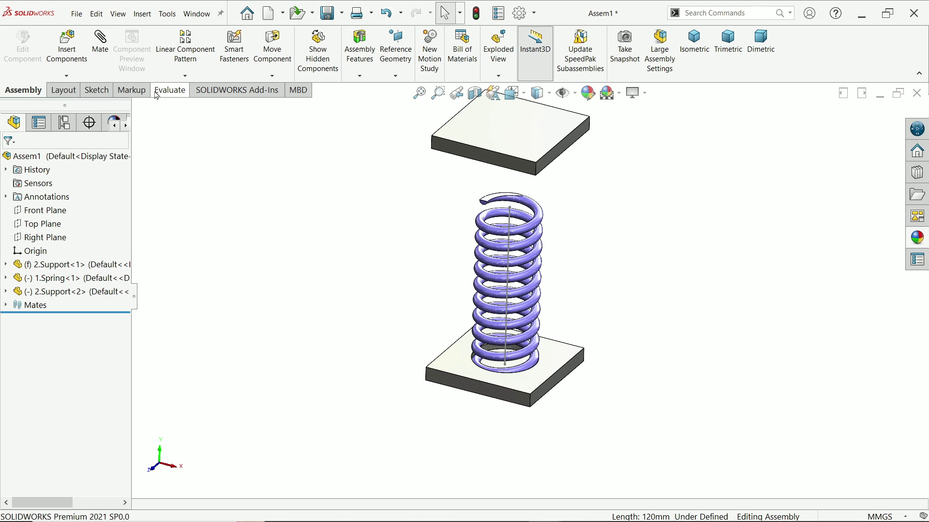
Add a Coincident mate between the front side faces of the two support plates.
left_click(102, 51)
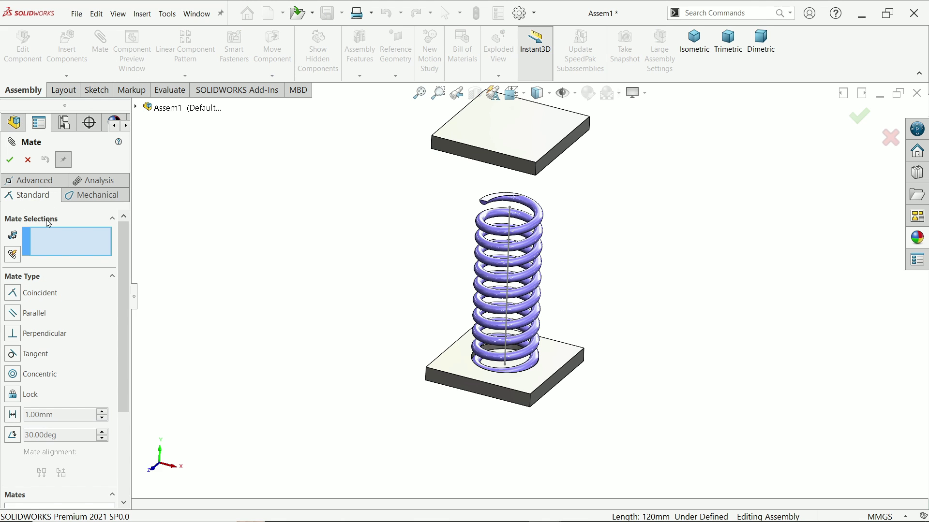
left_click(490, 158)
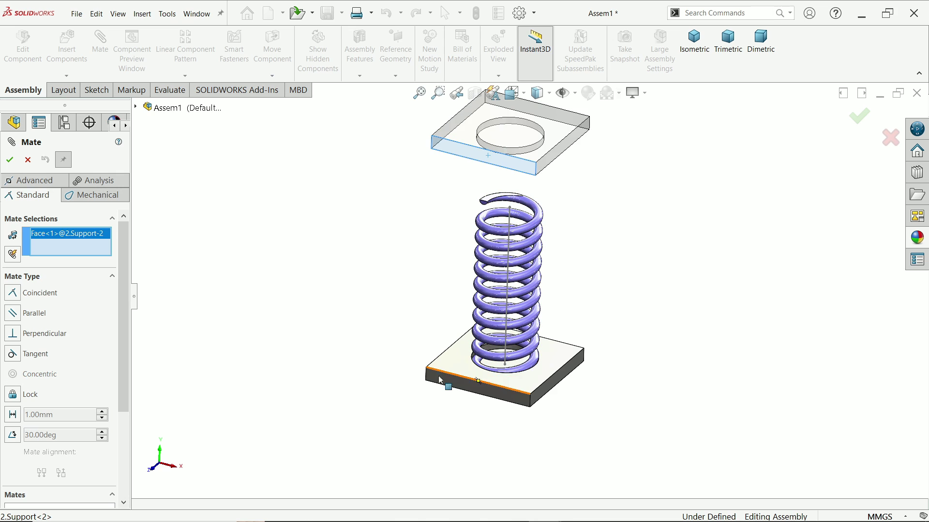
left_click(445, 382)
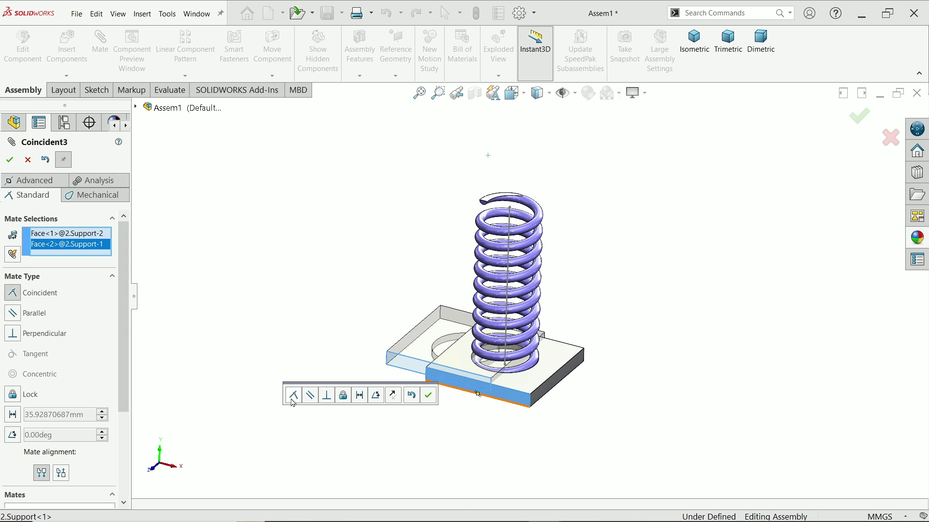
left_click(428, 395)
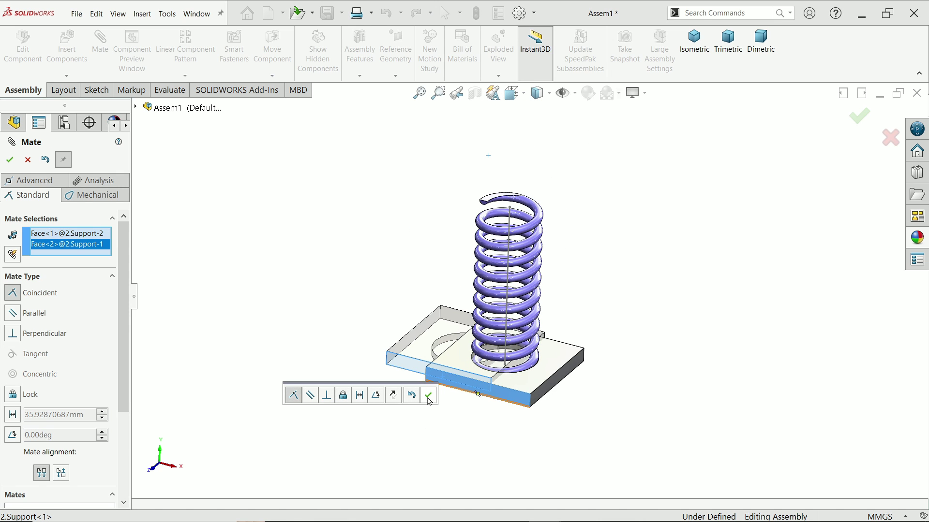
Mate the right side faces of both support plates as Coincident, and move the second support upward off the lower plate.
scroll(501, 384, "down", 3)
scroll(500, 385, "down", 3)
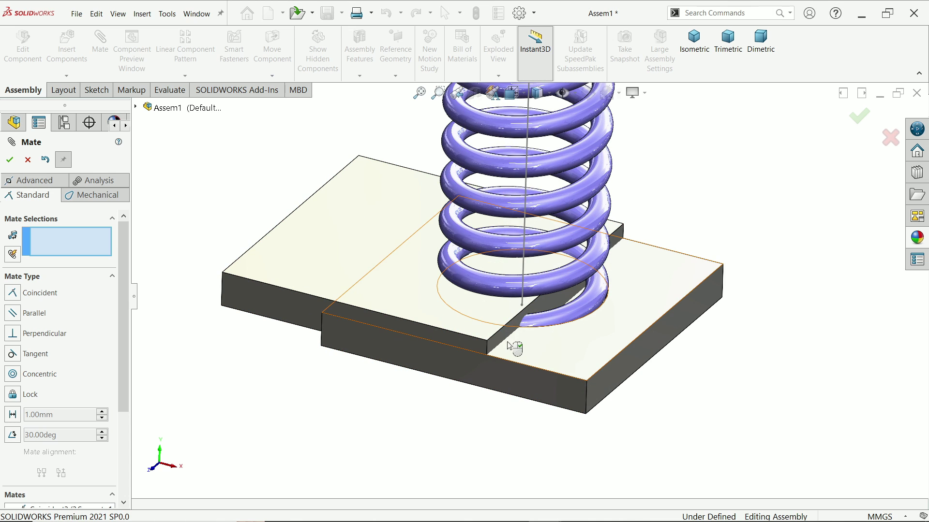
left_click(512, 333)
left_click(618, 376)
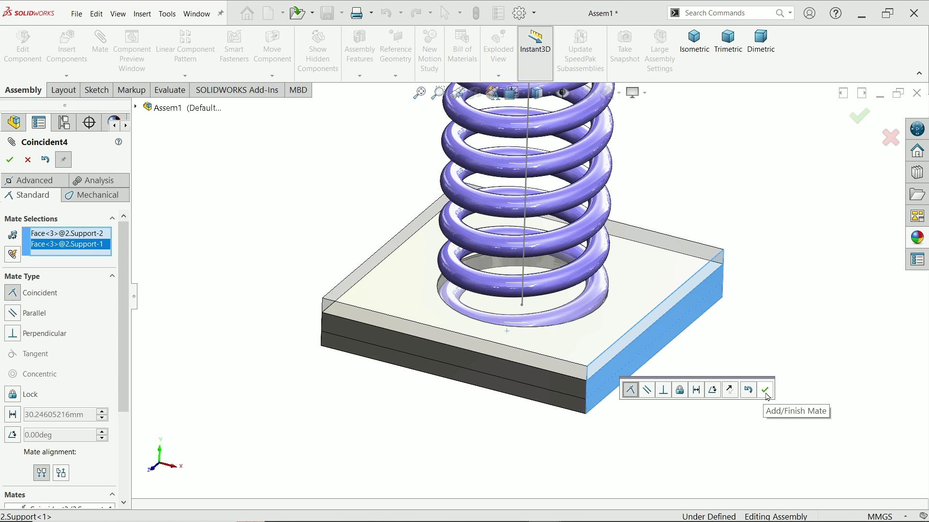
left_click(766, 395)
left_click(27, 159)
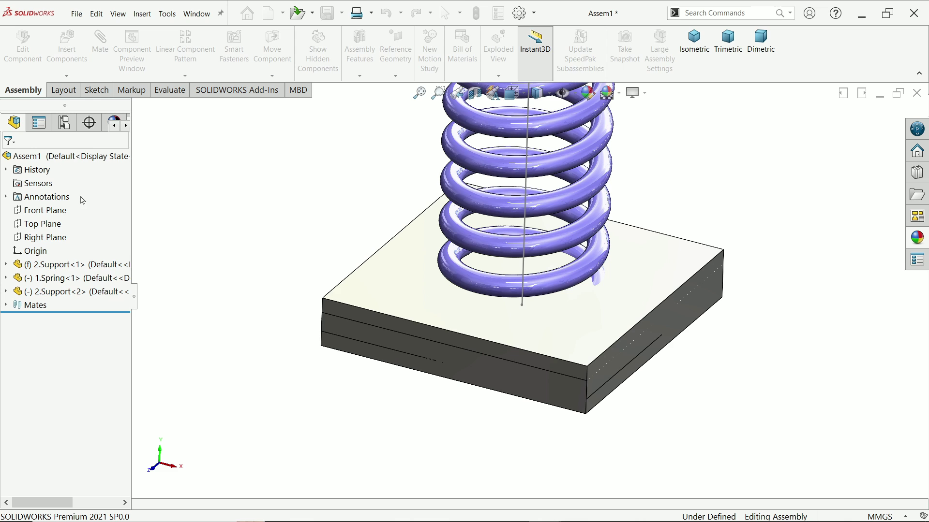
left_click_drag(355, 318, 359, 225)
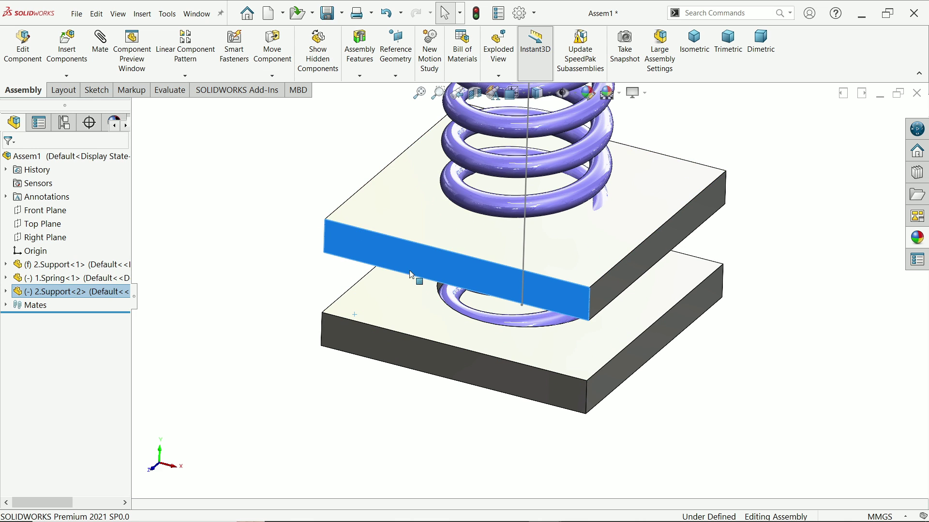
Move the second 2.Support plate upward until it sits clear above the spring's upper end.
scroll(416, 278, "up", 5)
scroll(556, 235, "down", 2)
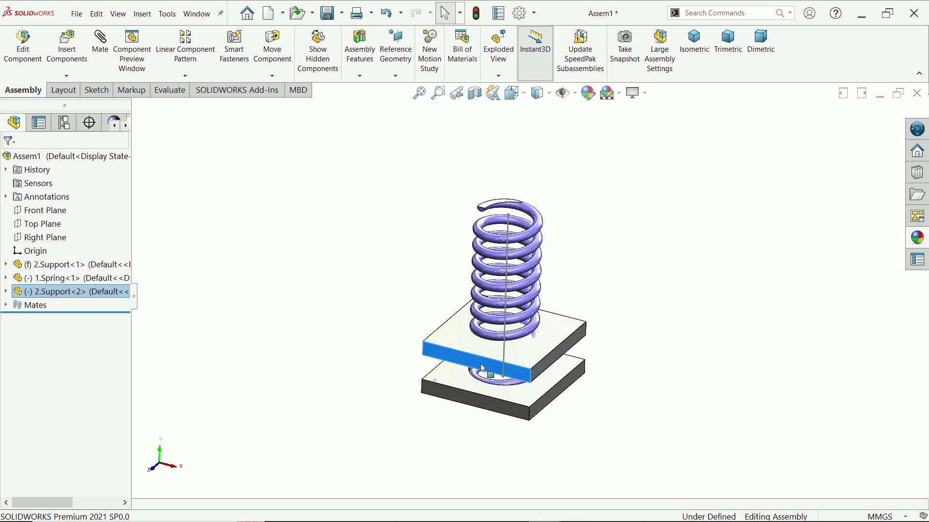
left_click_drag(484, 362, 495, 161)
scroll(495, 170, "up", 2)
scroll(547, 230, "down", 2)
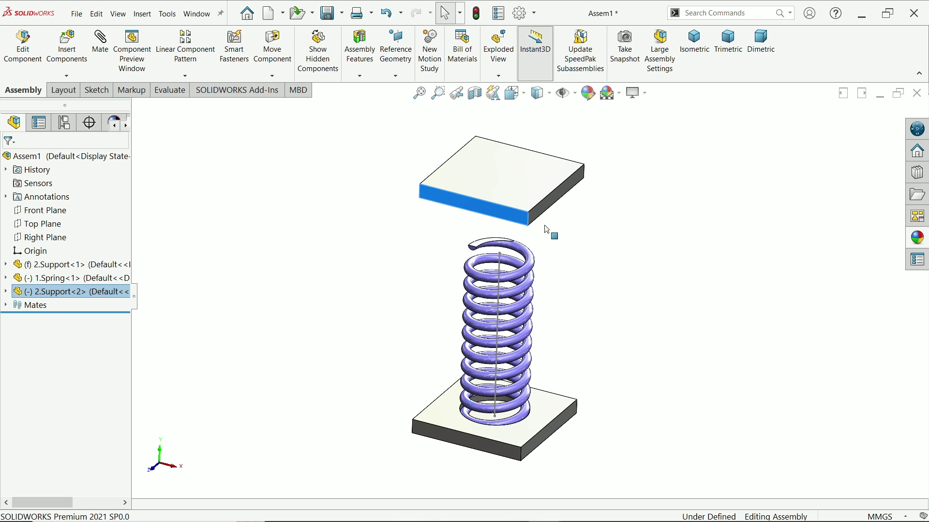
mouse_move(573, 300)
middle_mouse_down()
mouse_move(564, 282)
mouse_move(562, 290)
middle_mouse_up()
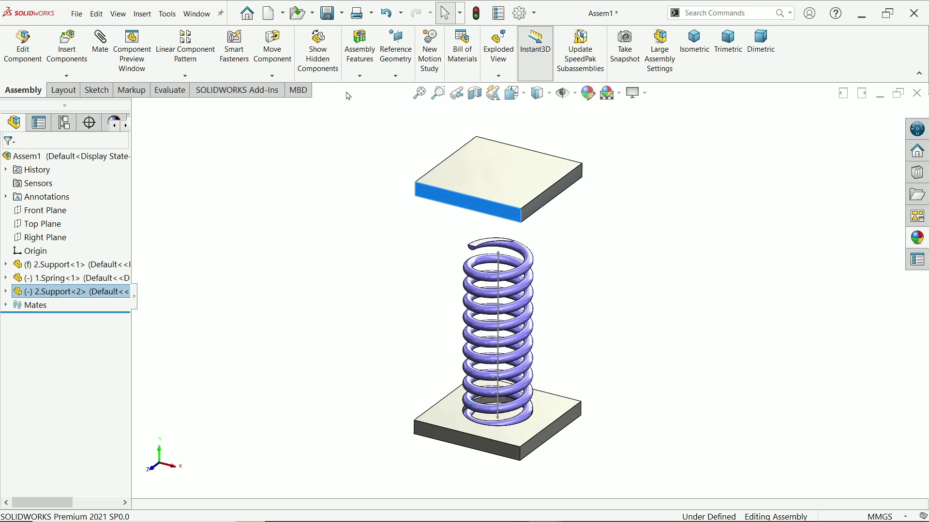
Rebuild the assembly and save it as Spring animation in the SPRING ANIMATION folder.
left_click(344, 200)
left_click(329, 13)
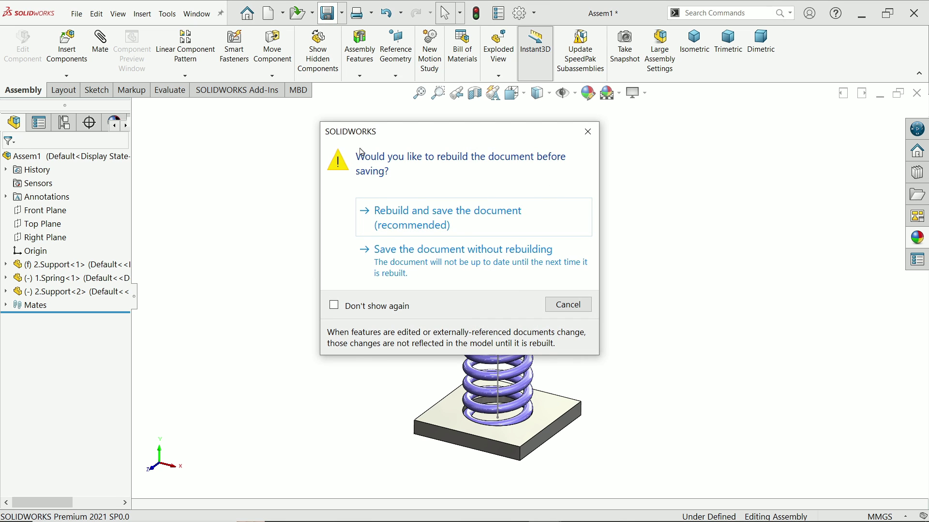
left_click(424, 219)
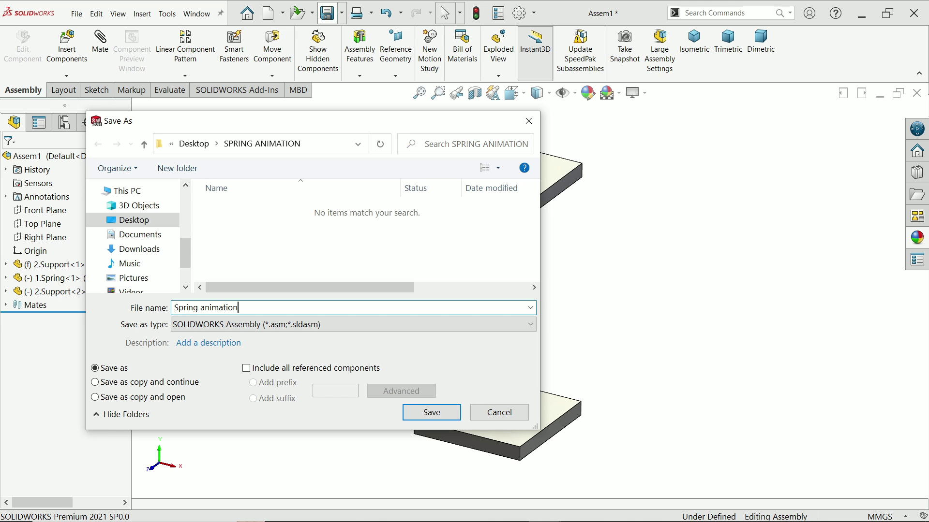
type("Spring animation")
key("Return")
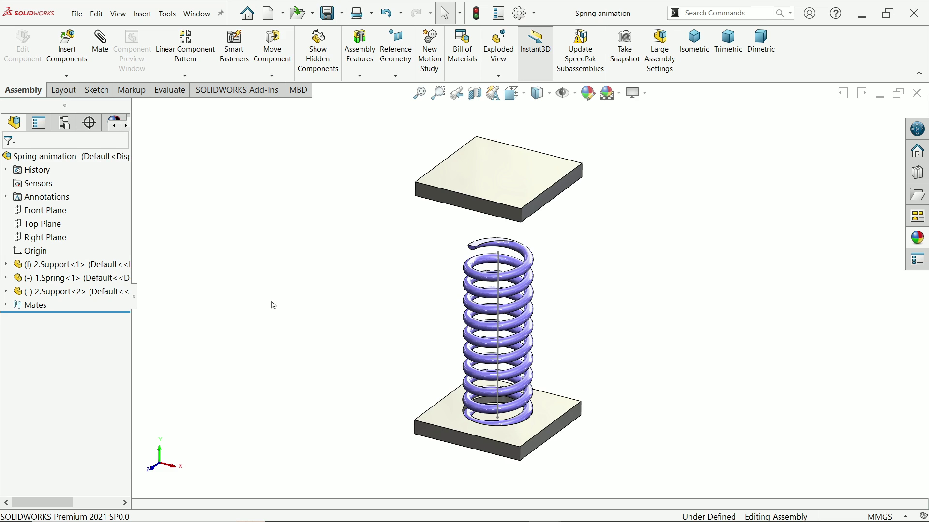
Edit the 1.Spring component in context and delete the 120 mm length dimension from Sketch1 of Sweep1.
left_click(64, 277)
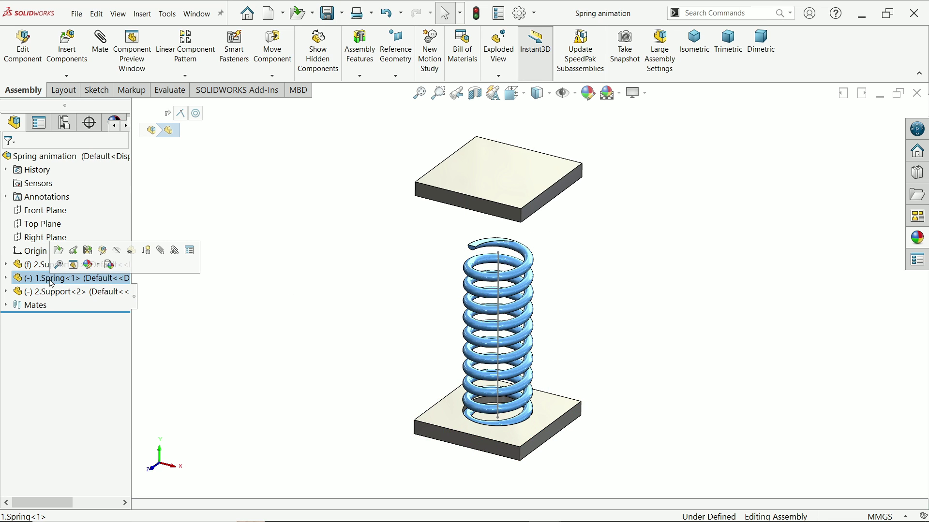
left_click(103, 251)
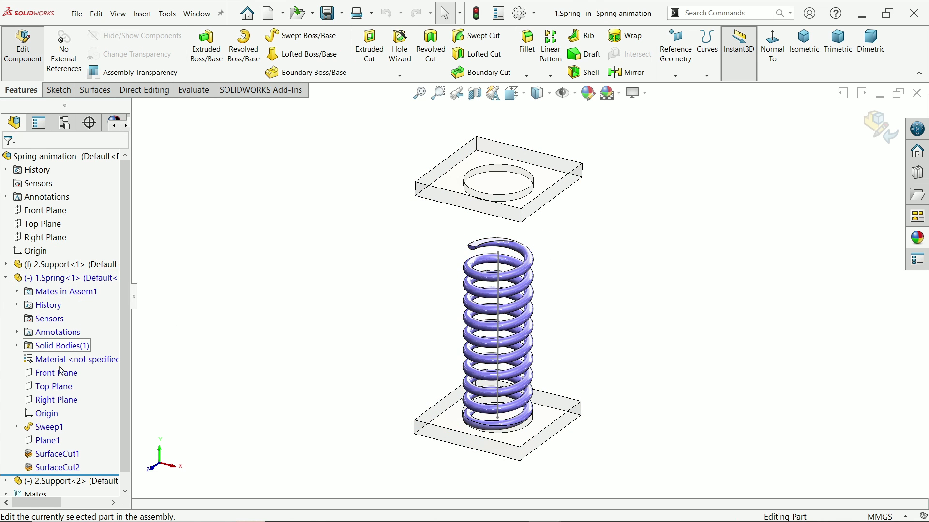
left_click(17, 428)
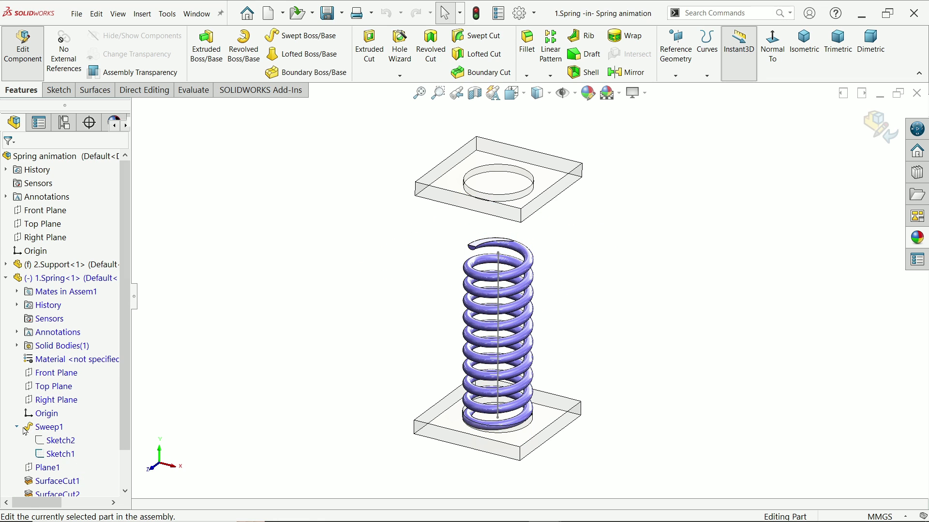
left_click(48, 456)
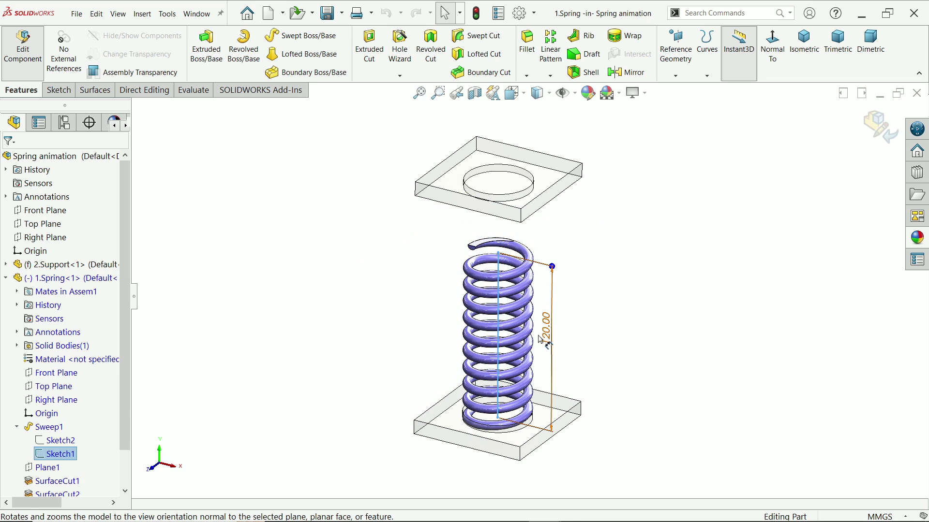
right_click(47, 457)
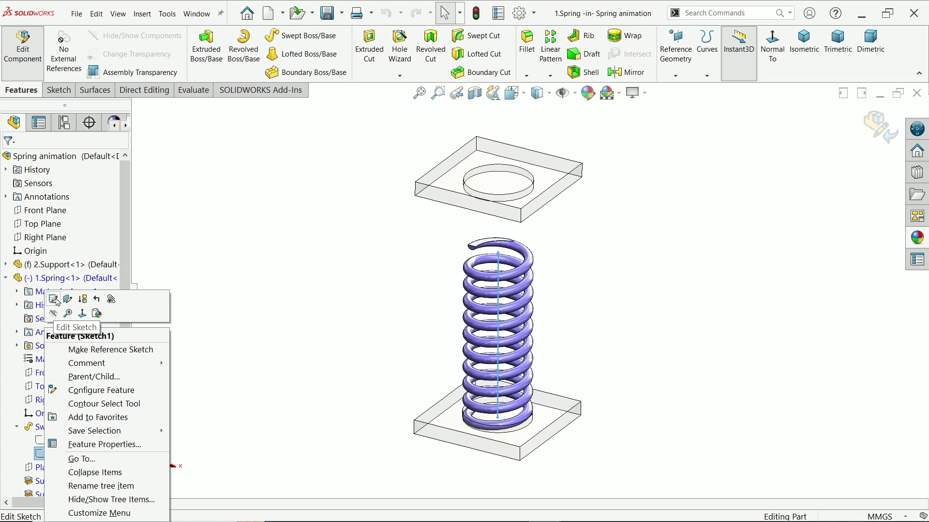
left_click(55, 300)
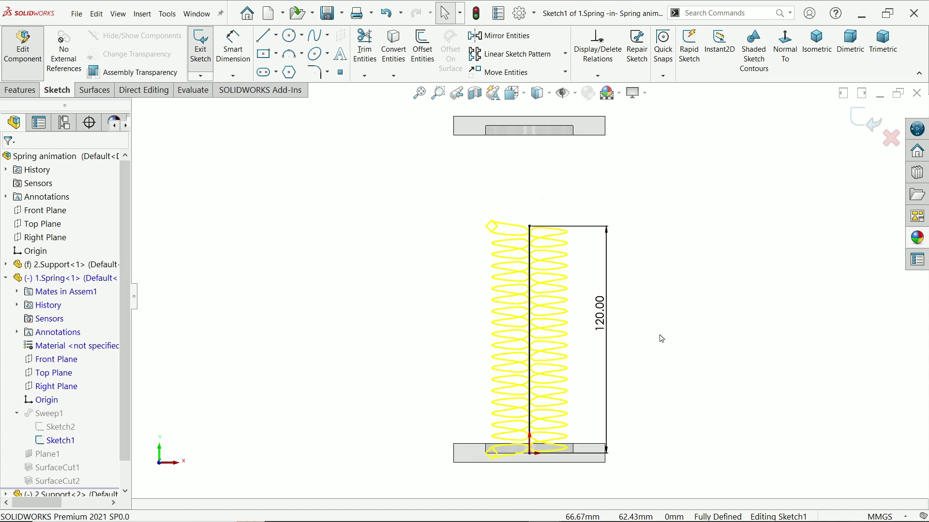
left_click(600, 313)
key("Delete")
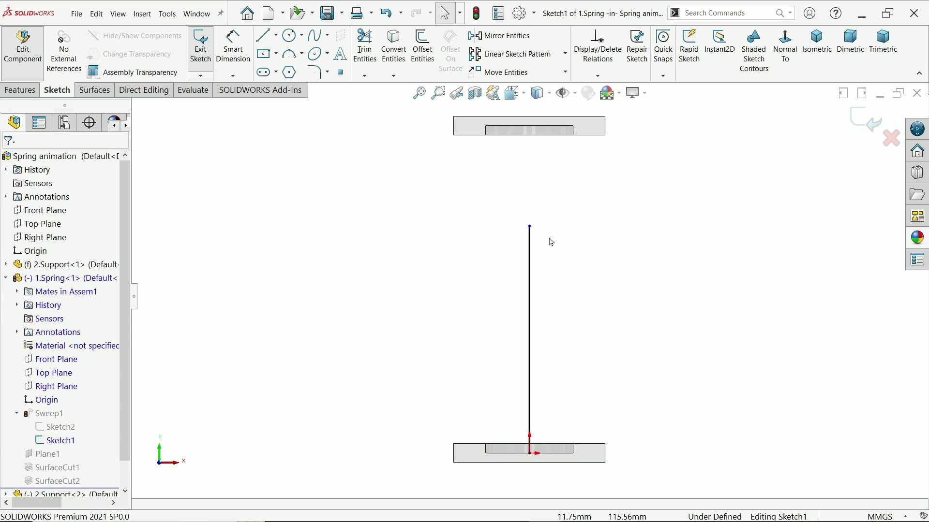
Add a Coincident relation between the spring line's upper endpoint and the circular floor edge of the upper support's pocket.
left_click(598, 76)
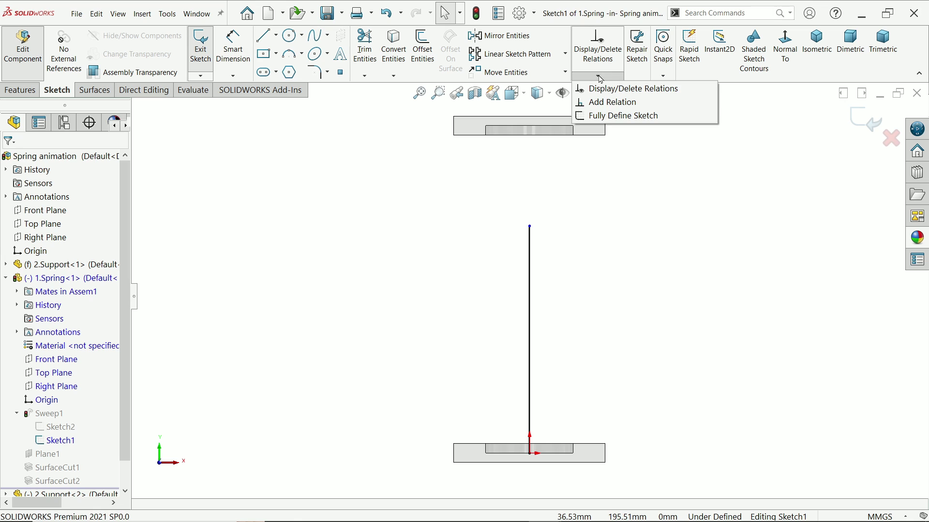
left_click(606, 104)
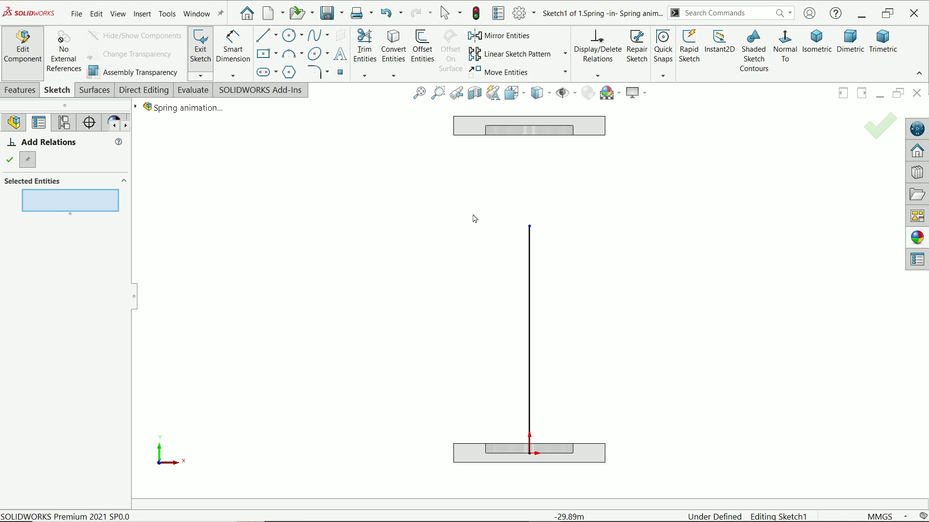
left_click(531, 227)
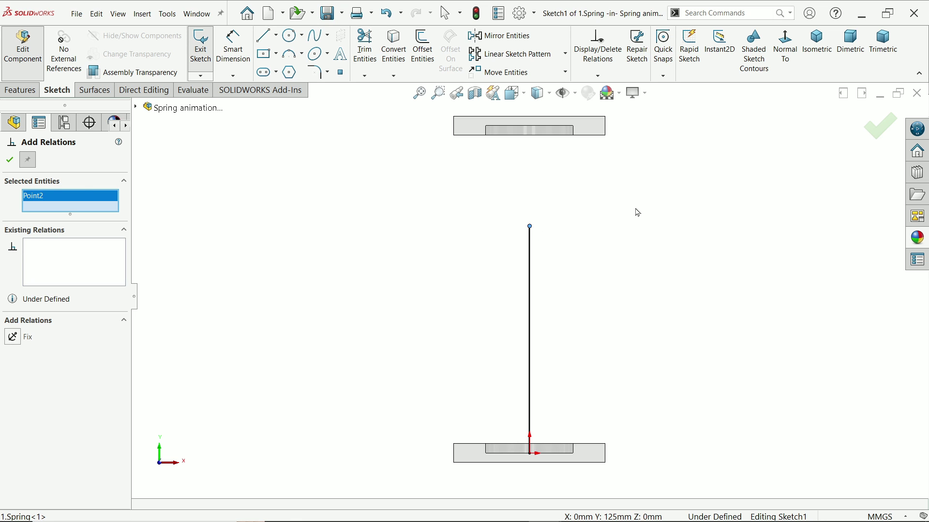
middle_click_drag(639, 213, 597, 131)
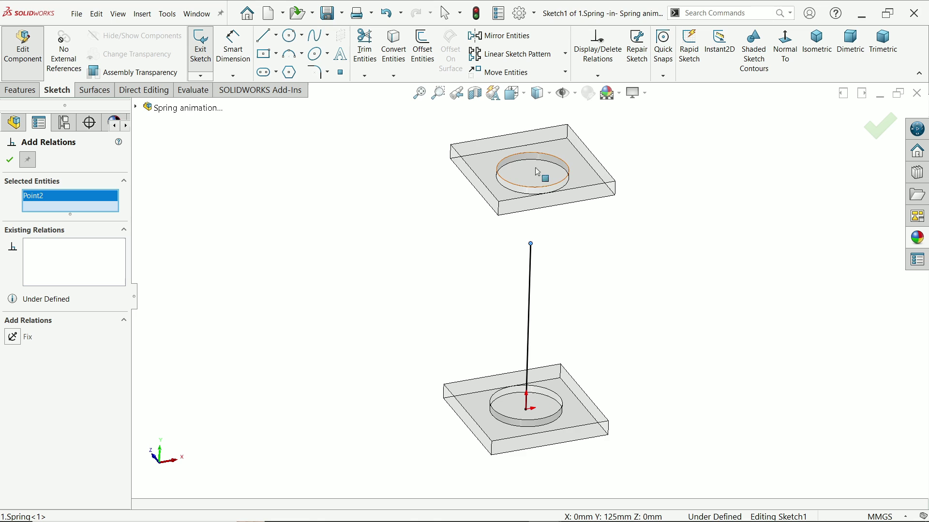
left_click(551, 190)
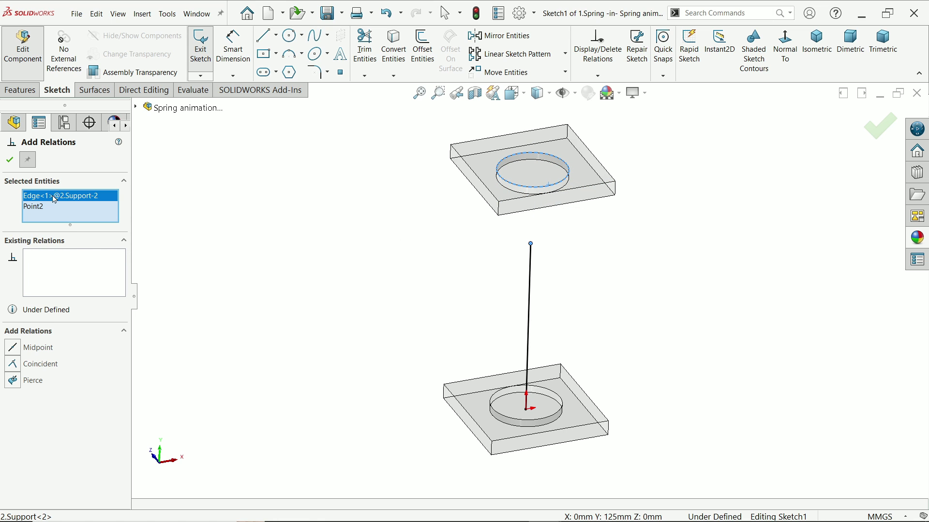
left_click(15, 368)
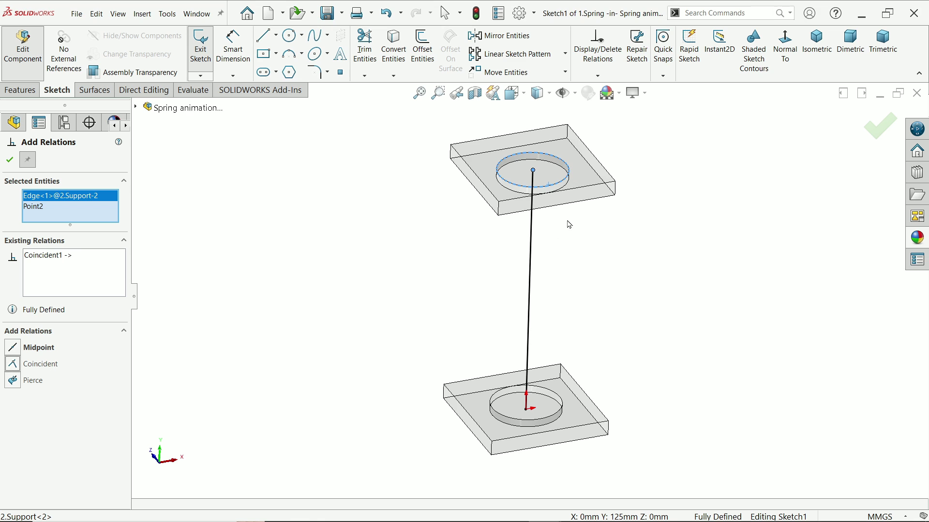
left_click(9, 160)
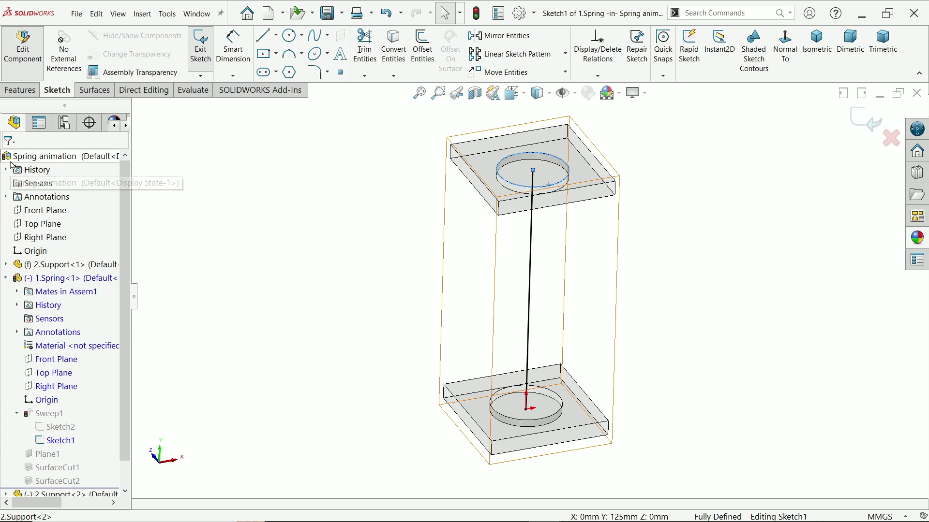
Exit Sketch1 and finish editing the spring component, returning to the assembly.
left_click(868, 125)
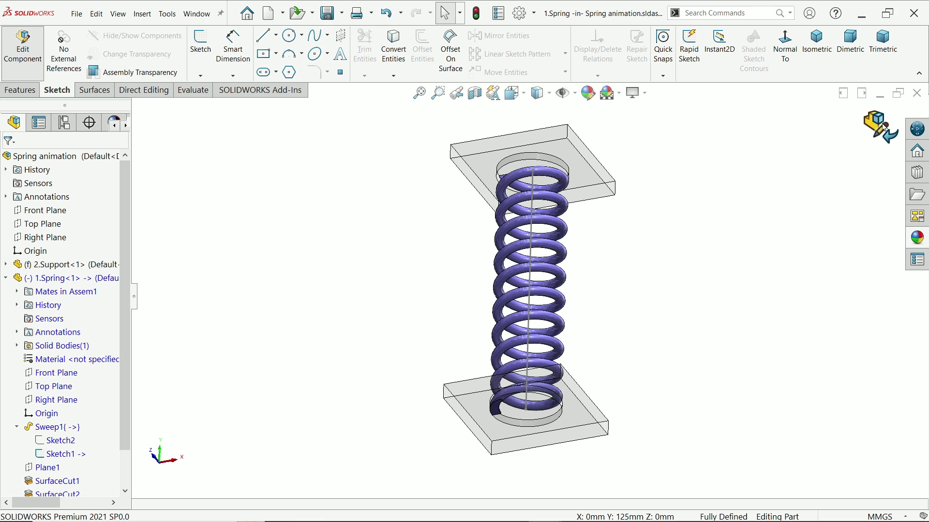
left_click(882, 128)
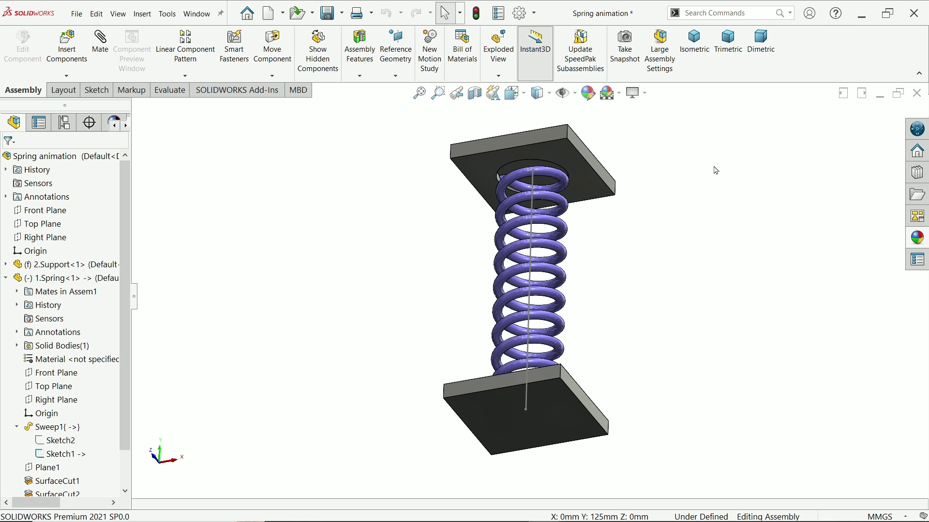
middle_click_drag(716, 170, 686, 274)
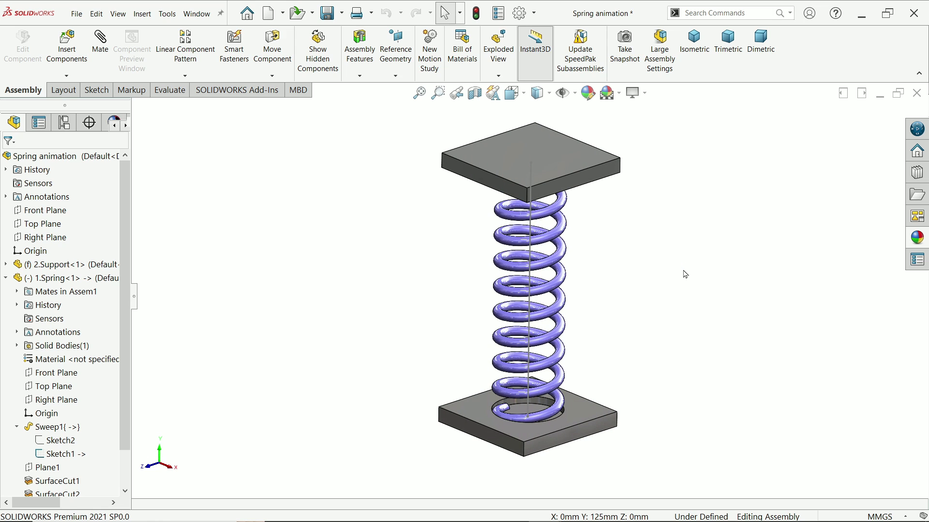
scroll(657, 290, "up", 1)
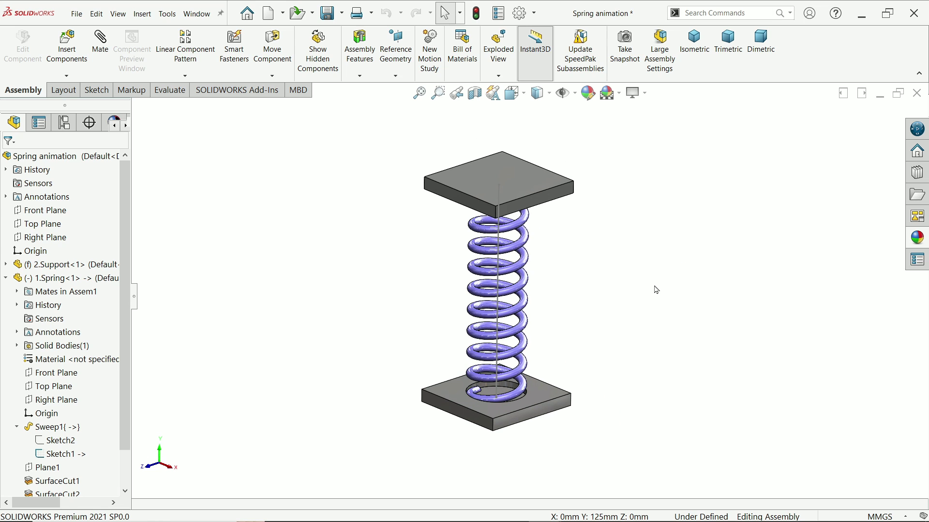
Enable the MotionManager and open Motion Study 1 with its timeline expanded.
right_click(819, 56)
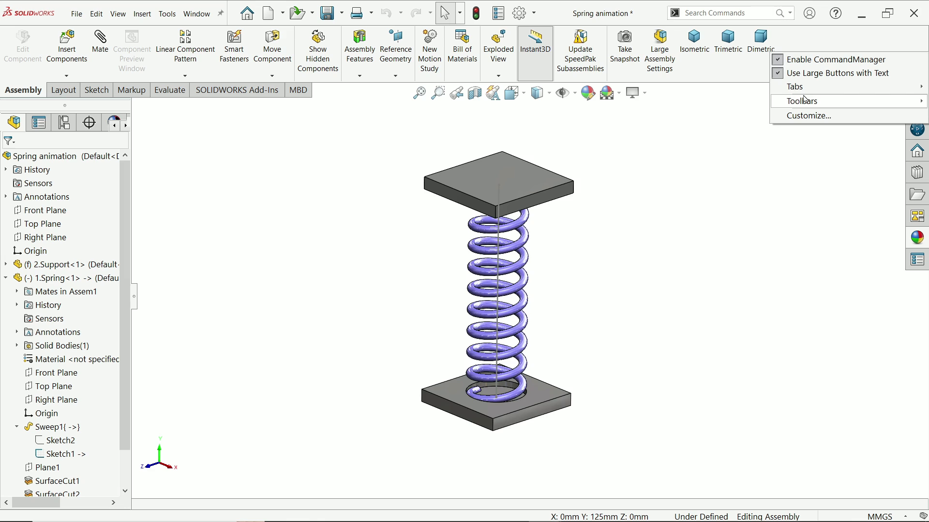
mouse_move(806, 101)
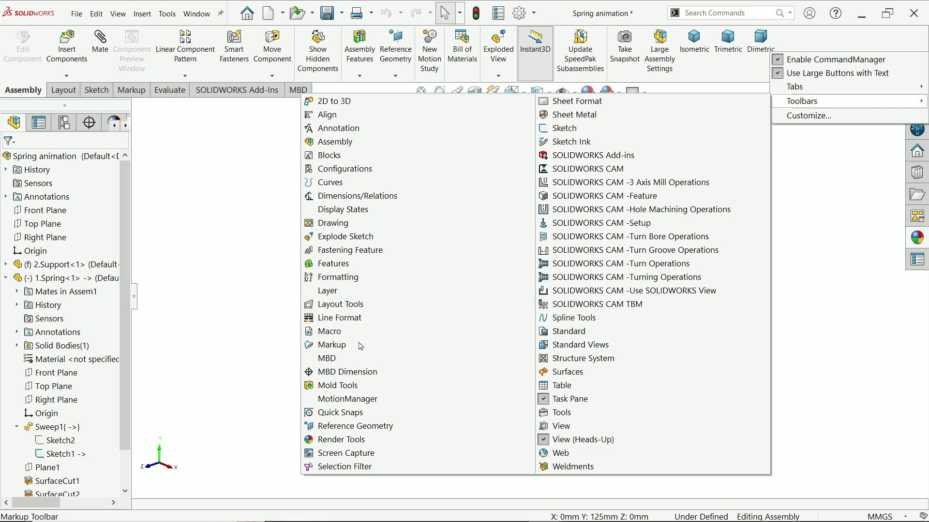
left_click(355, 404)
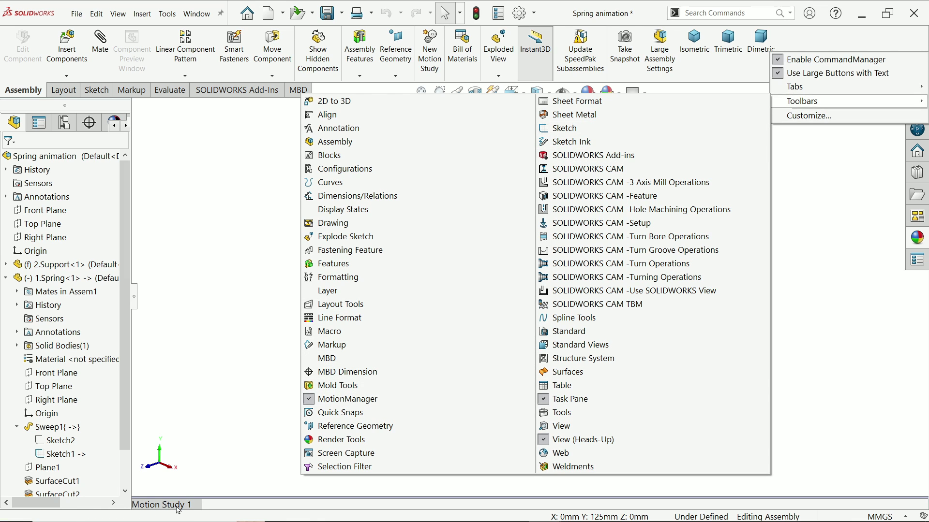
left_click(203, 358)
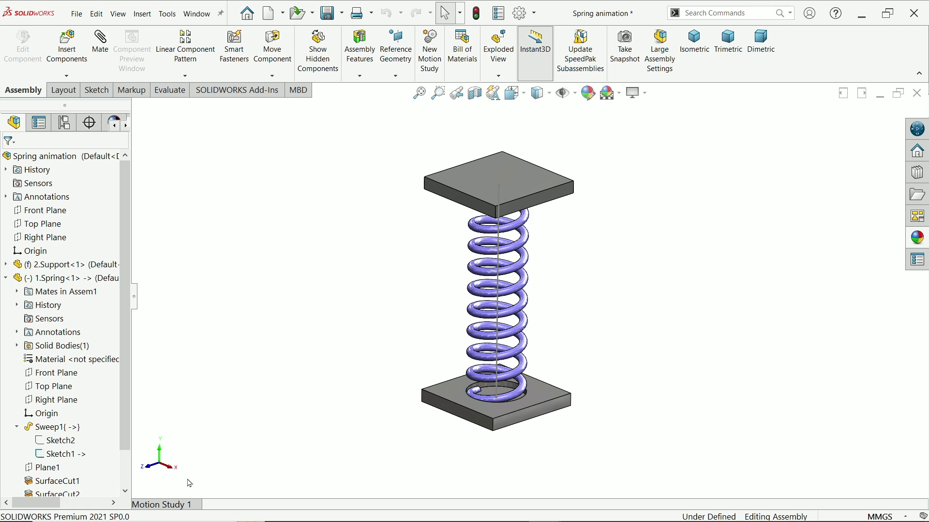
left_click(186, 505)
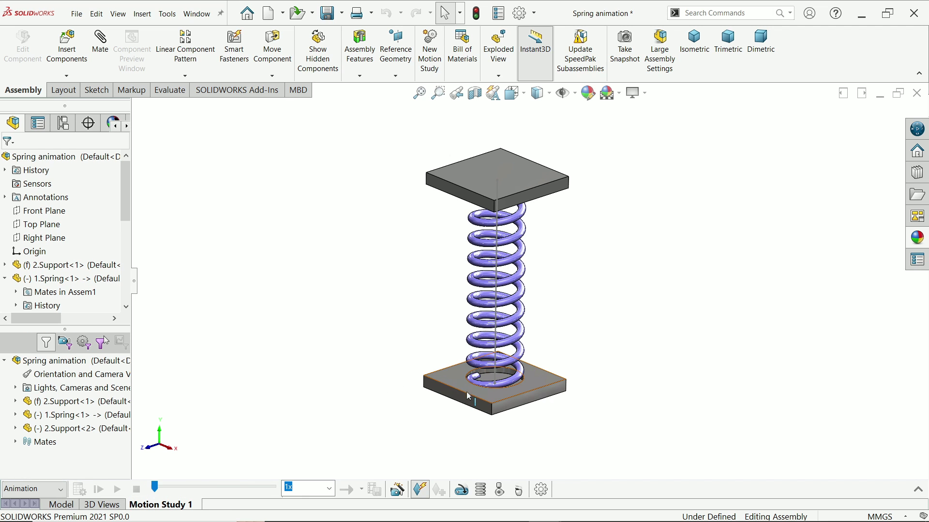
left_click(918, 490)
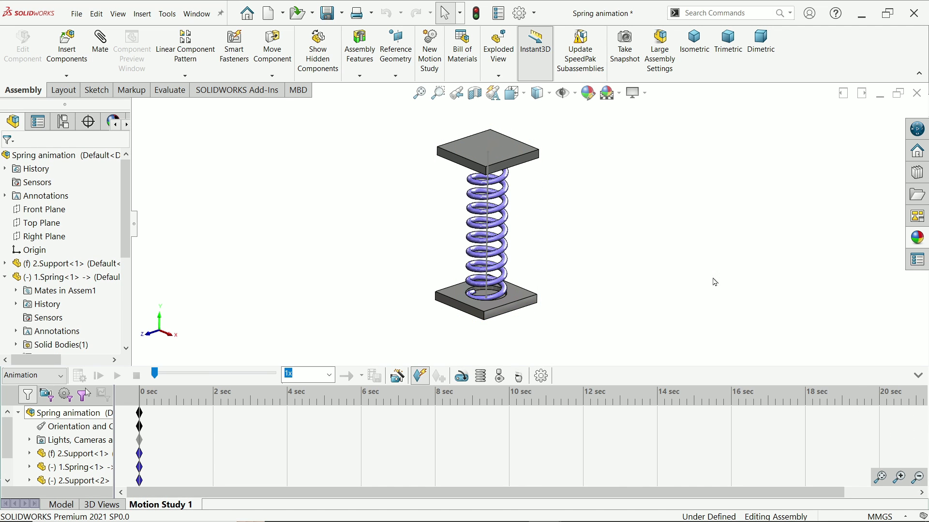
Frame the spring assembly larger above the timeline and bring the study's component and Mates rows into view.
right_click(688, 230)
left_click(702, 258)
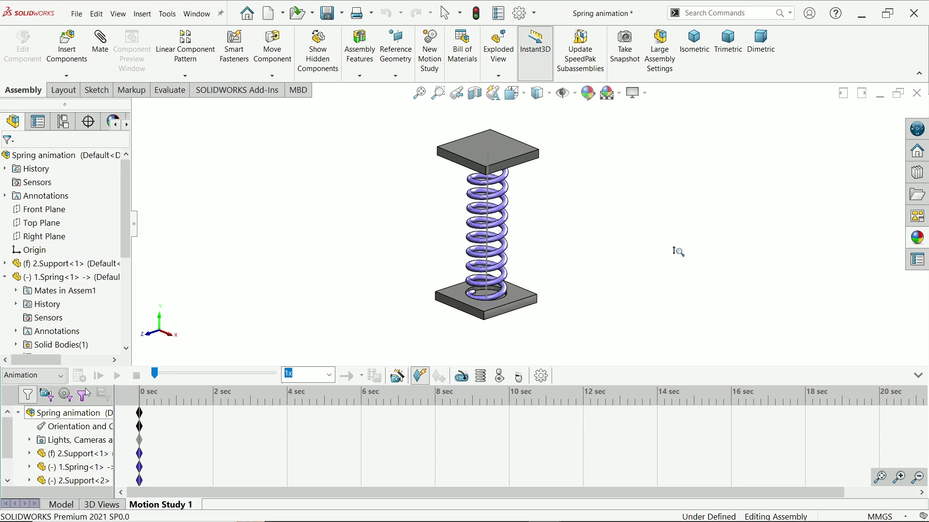
left_click_drag(679, 252, 679, 241)
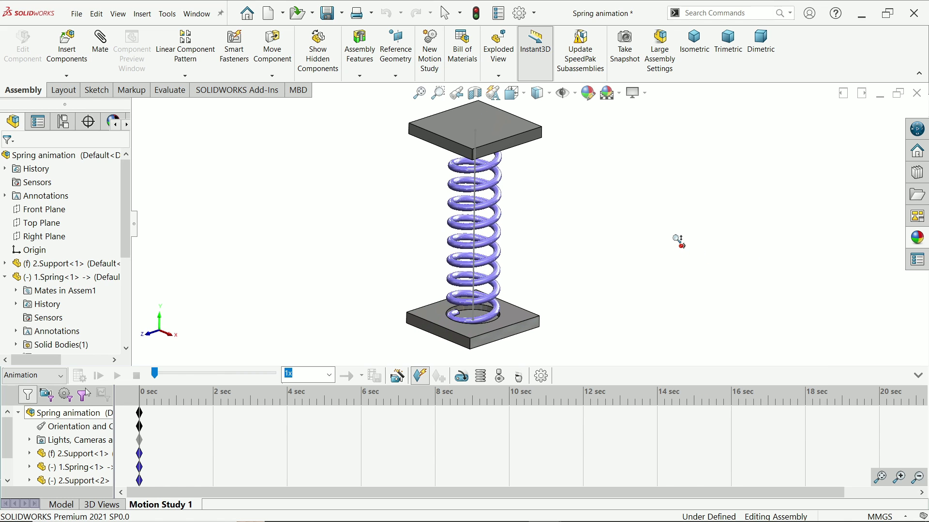
left_click_drag(679, 240, 667, 239)
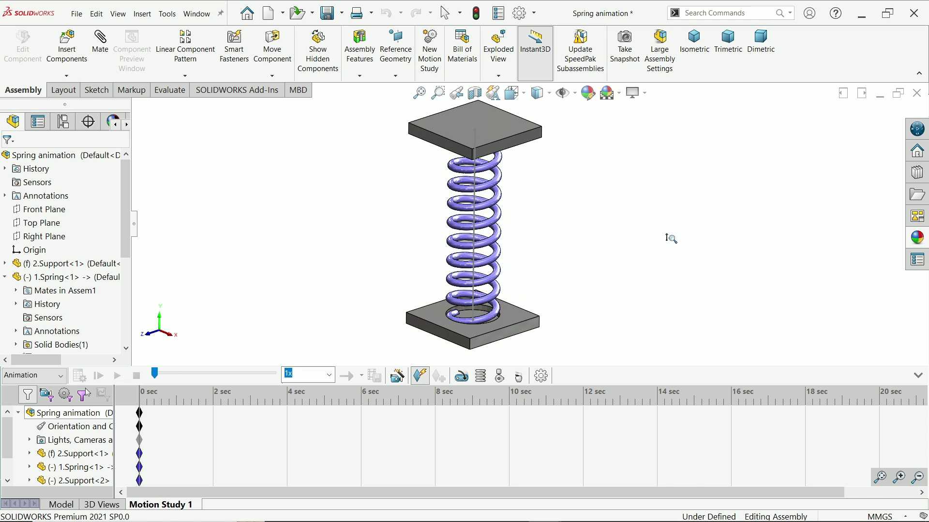
right_click(669, 239)
left_click(675, 315)
left_click_drag(675, 315, 666, 306)
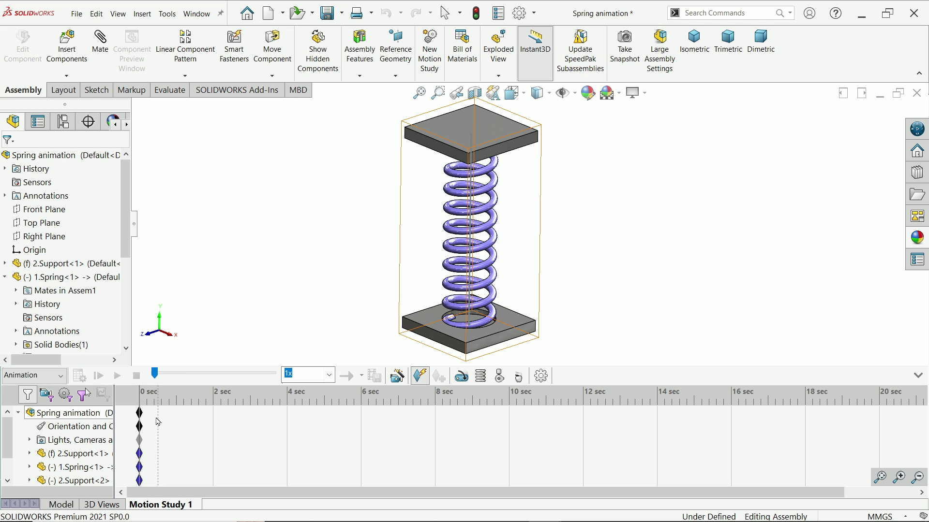
scroll(112, 463, "down", 1)
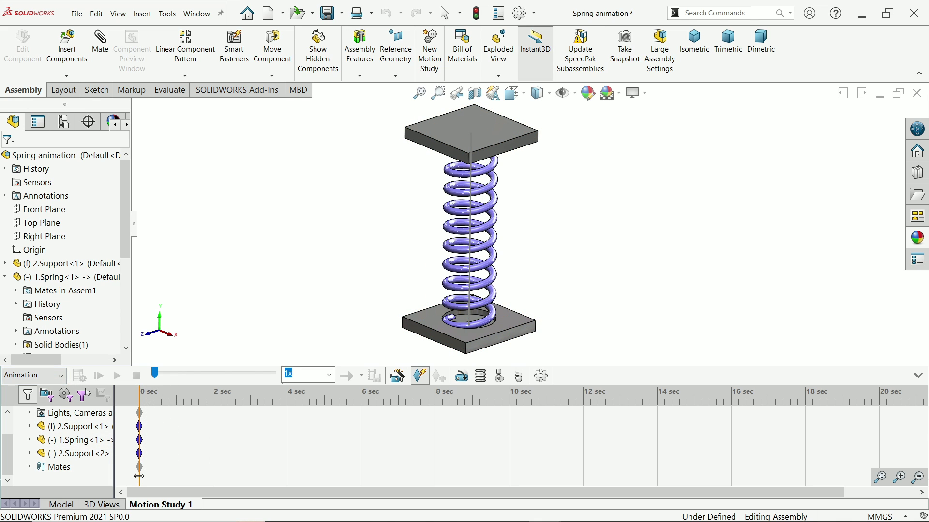
Create a 2-second key for the upper support, lowering it partway toward the fixed lower plate to compress the spring.
left_click_drag(139, 476, 213, 474)
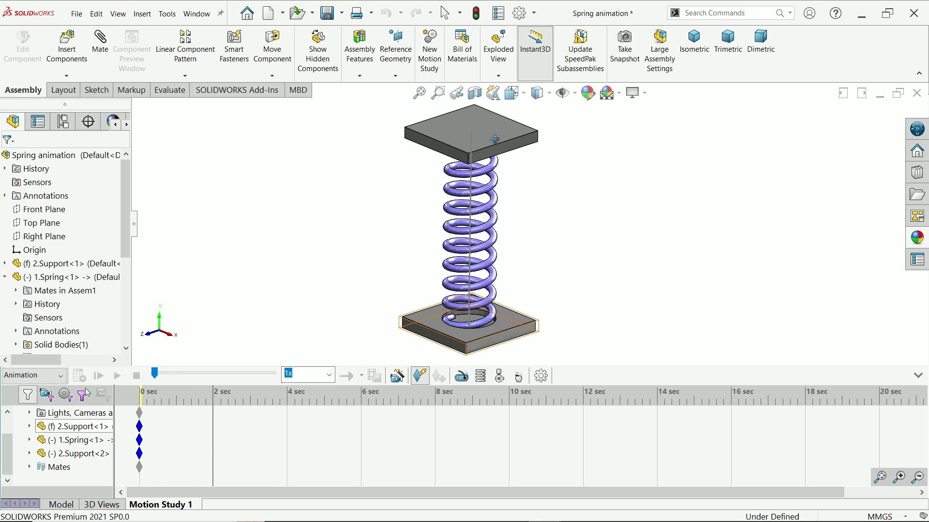
right_click(564, 126)
left_click(574, 127)
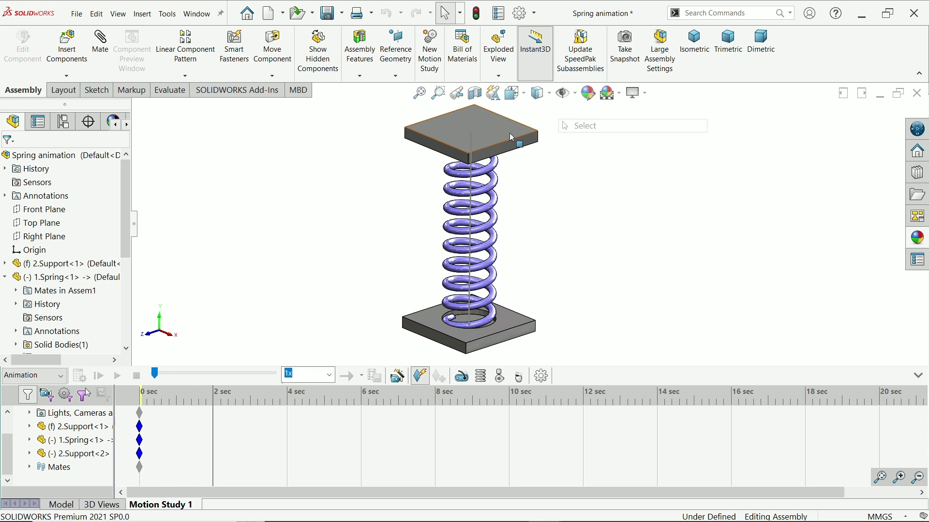
left_click(489, 131)
left_click_drag(490, 131, 489, 244)
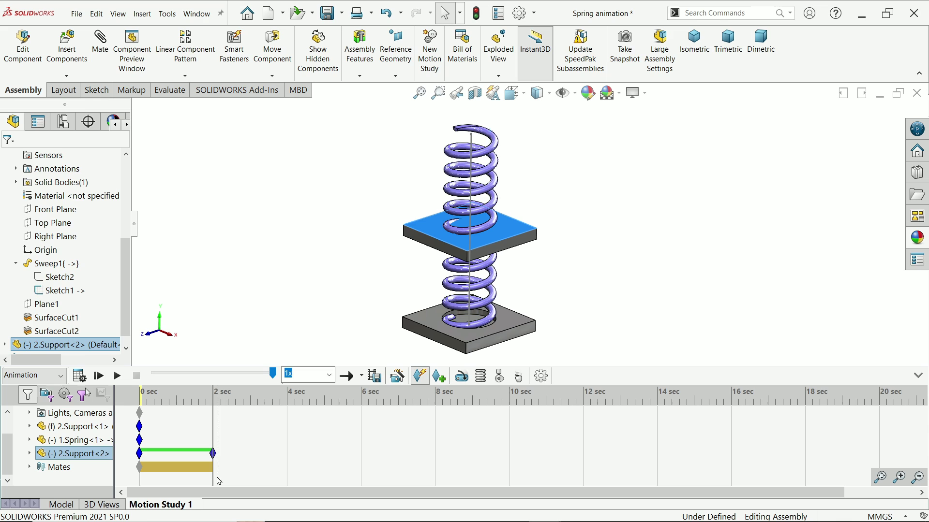
Add a 4-second key with the upper support raised back to about its starting height, and calculate the motion study.
left_click_drag(214, 478, 288, 470)
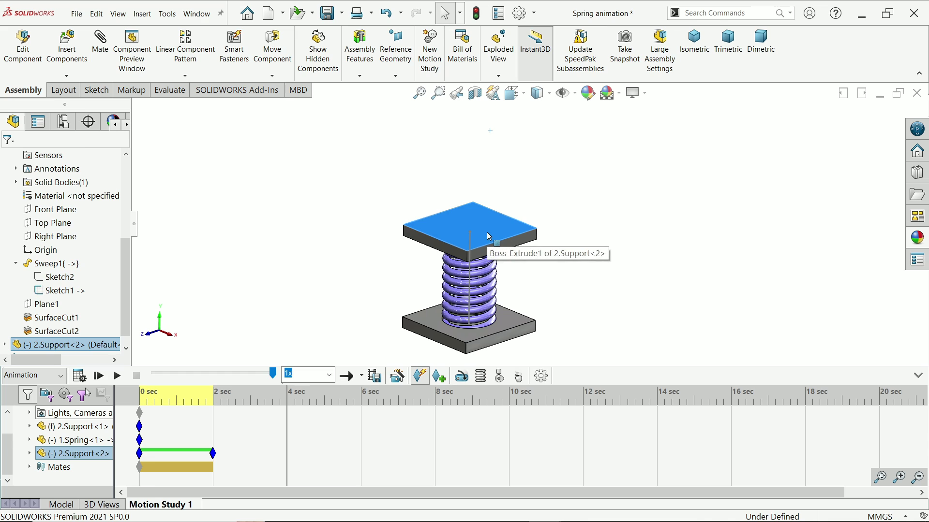
left_click_drag(488, 237, 498, 126)
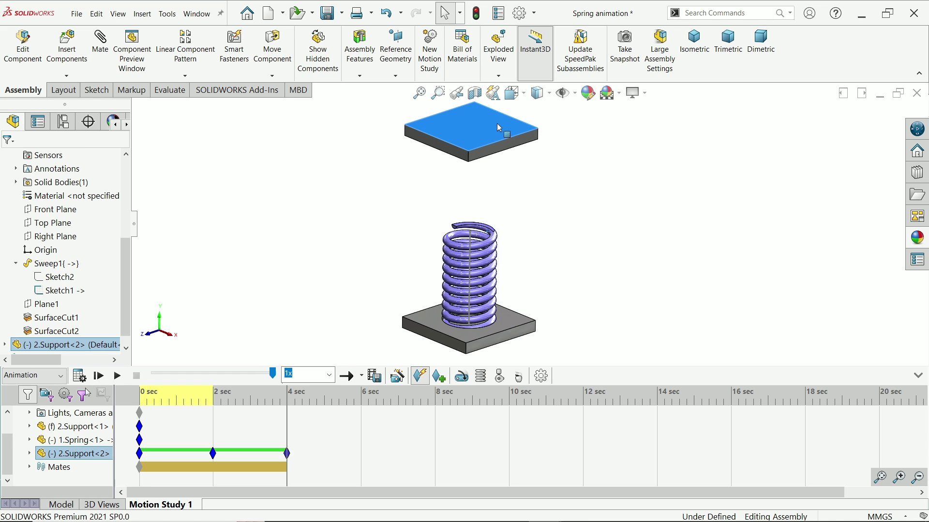
left_click(79, 380)
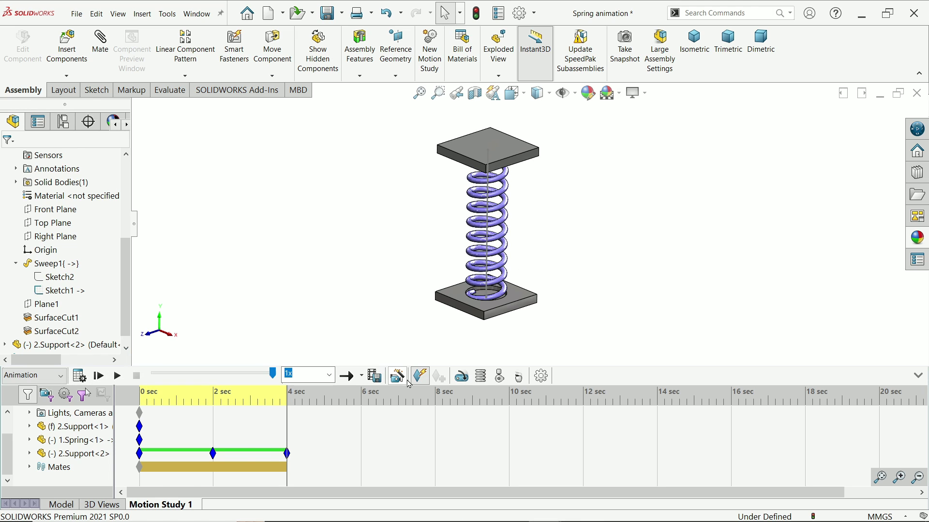
Play the spring animation in Loop playback mode with the timeline collapsed, and stop the playback.
left_click(361, 377)
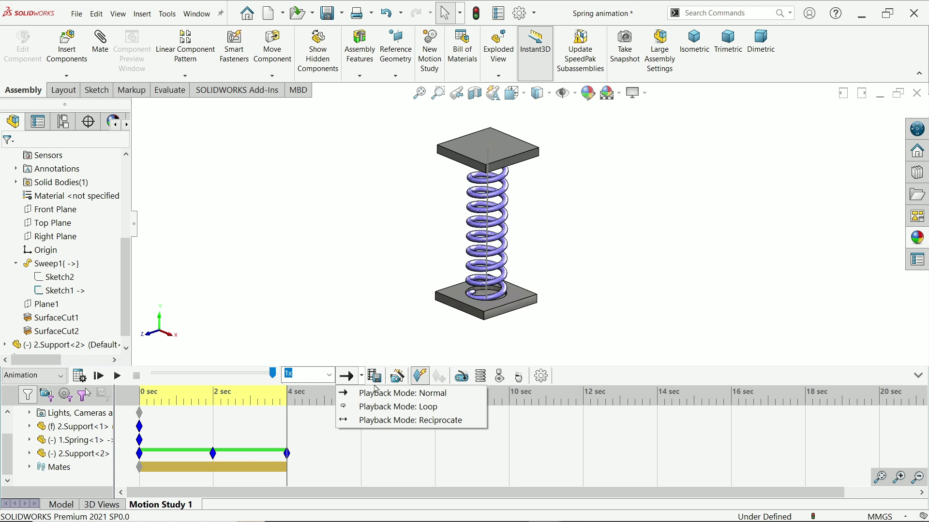
left_click(393, 408)
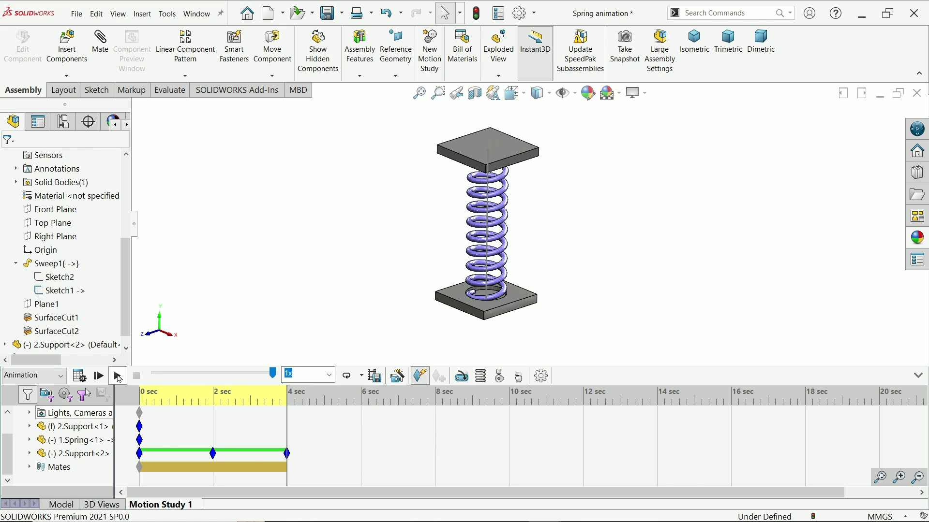
left_click(118, 376)
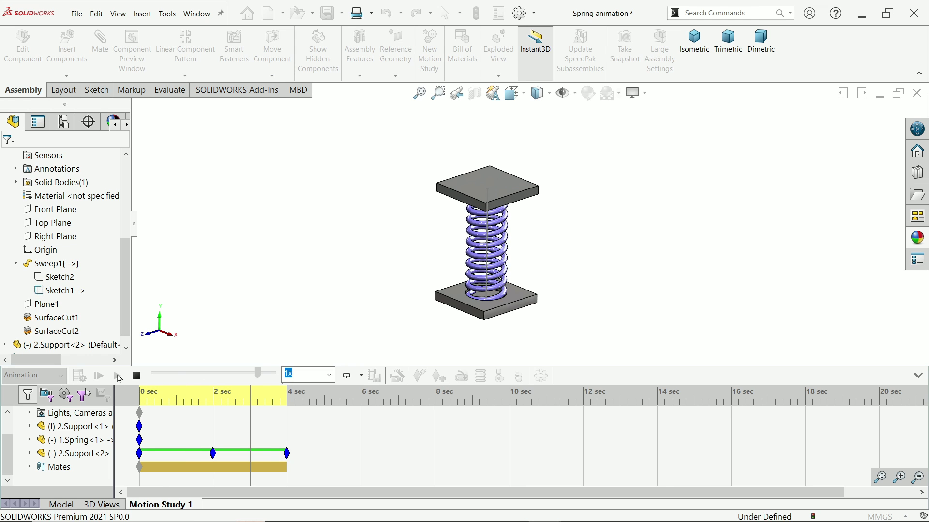
left_click(915, 377)
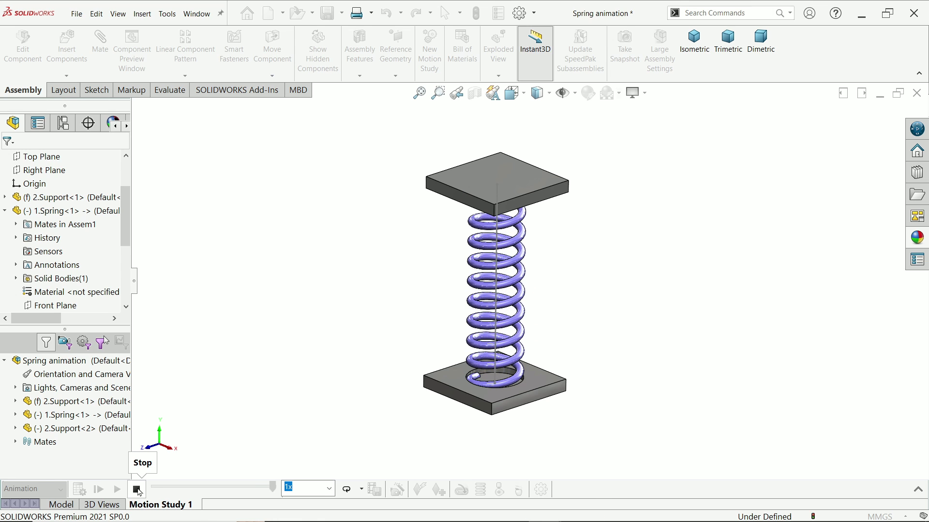
left_click(137, 490)
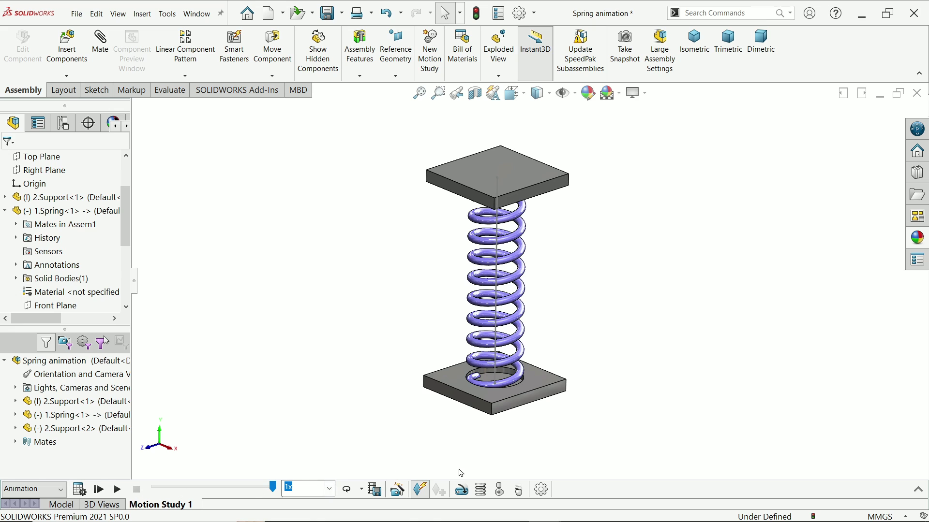